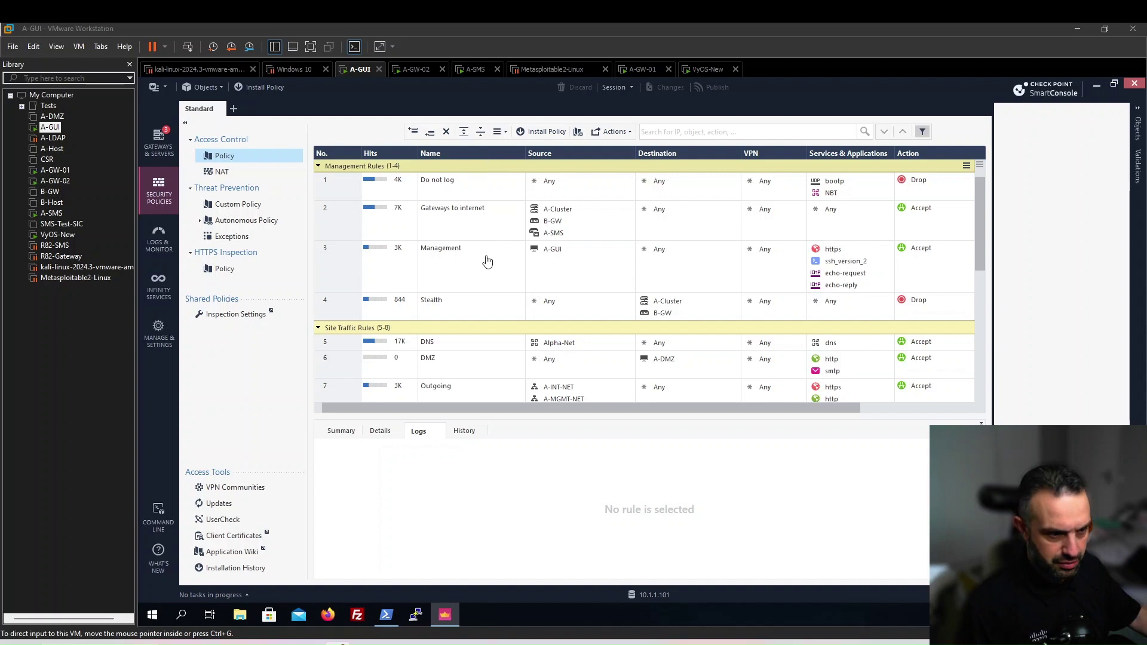
# Add B-GW to the Management rule's source and Alpha-Net to the DMZ rule's source
pyautogui.click(551, 225)
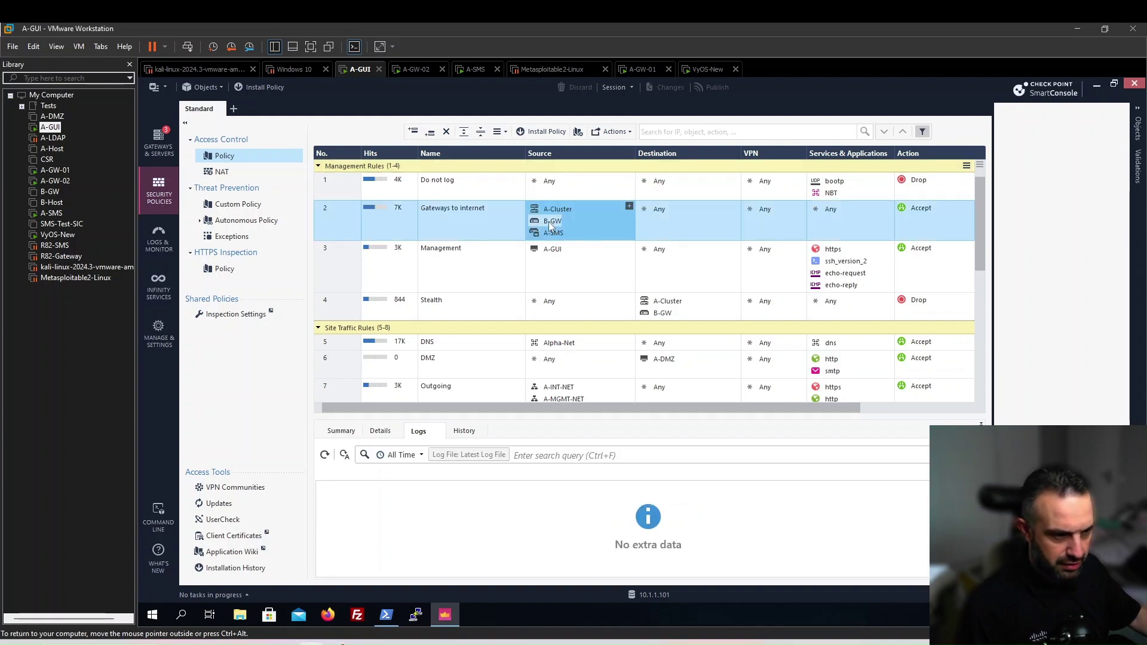
pyautogui.moveTo(552, 224); pyautogui.dragTo(555, 267)
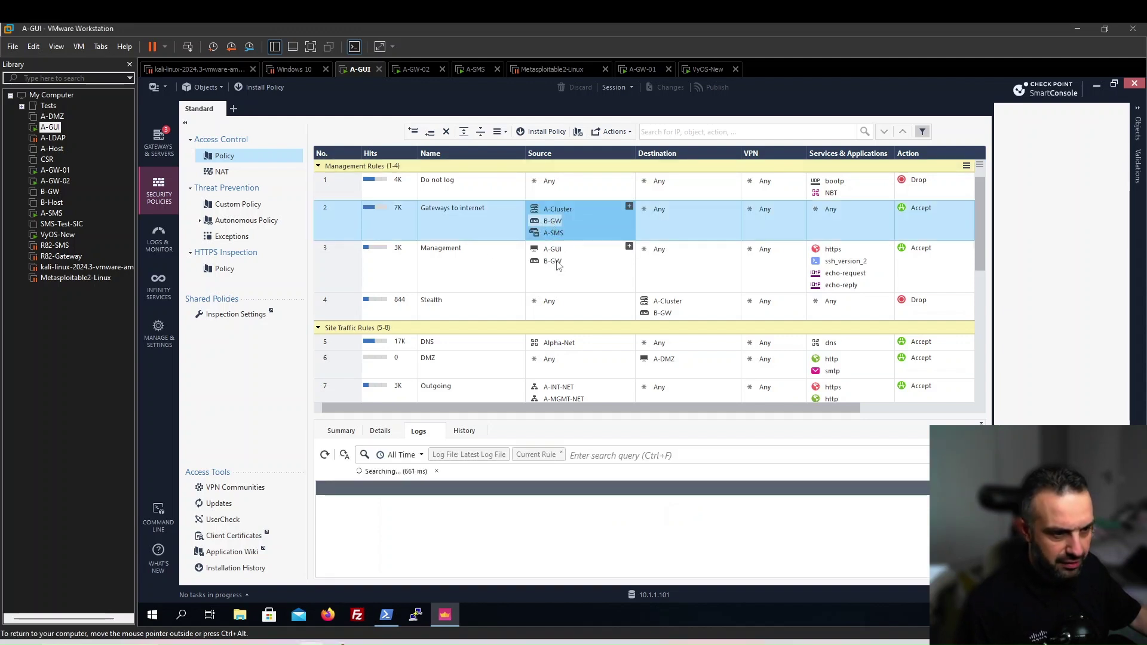
pyautogui.click(562, 350)
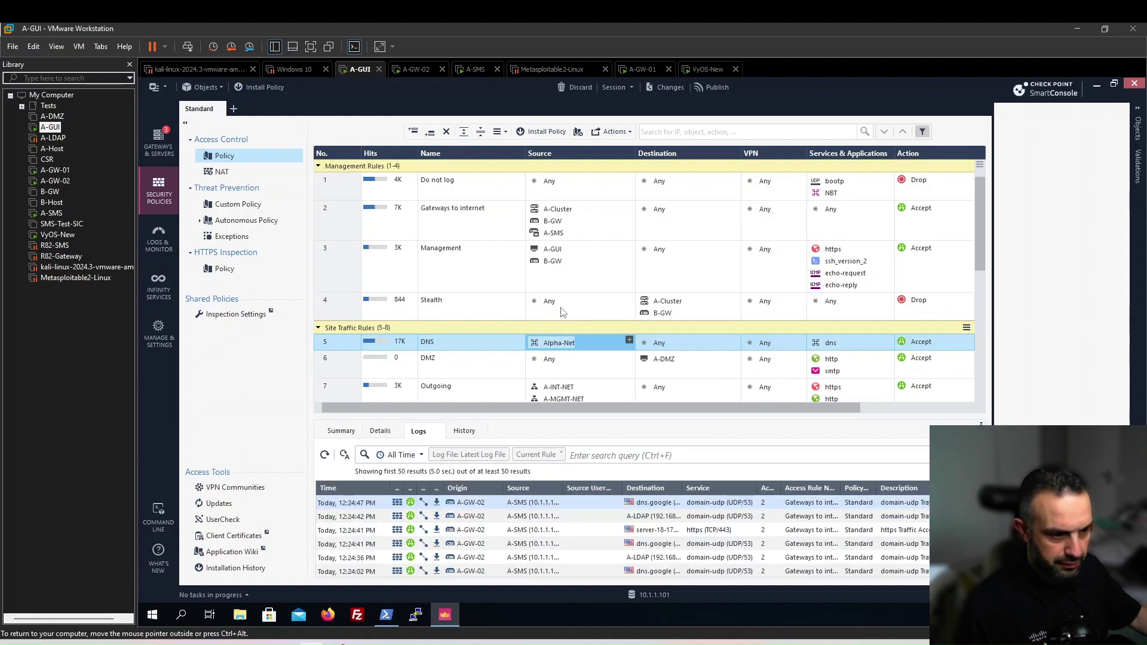
pyautogui.moveTo(560, 343); pyautogui.dragTo(569, 371)
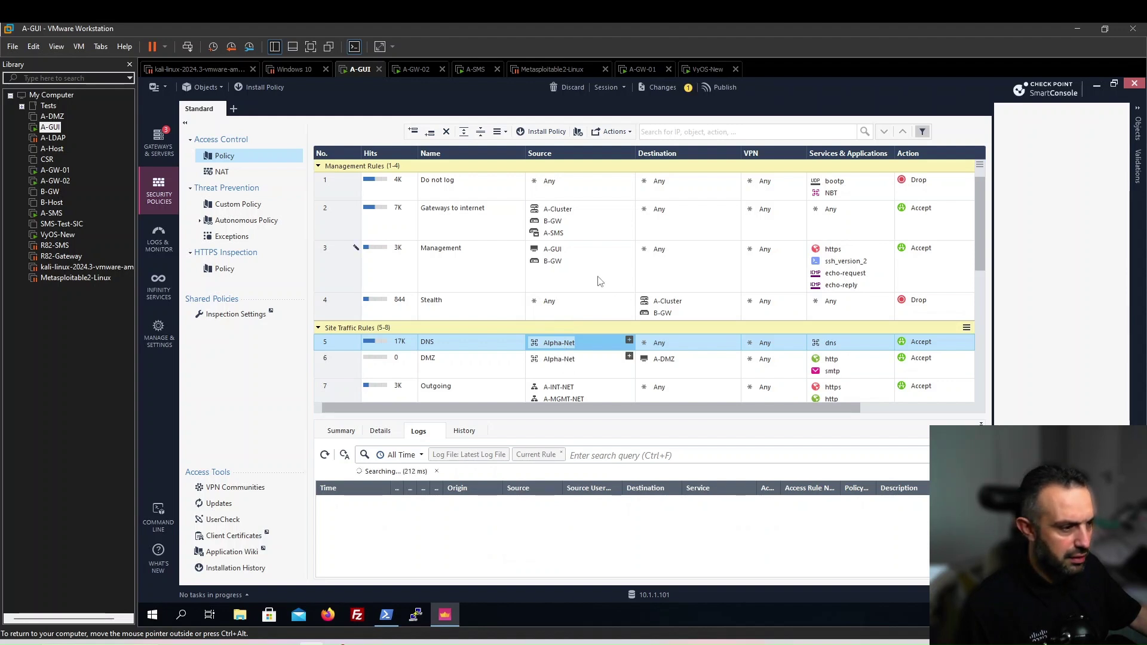
# Copy echo-reply from the Management rule's services into the Stealth rule's services
pyautogui.scroll(-1, 835, 253)
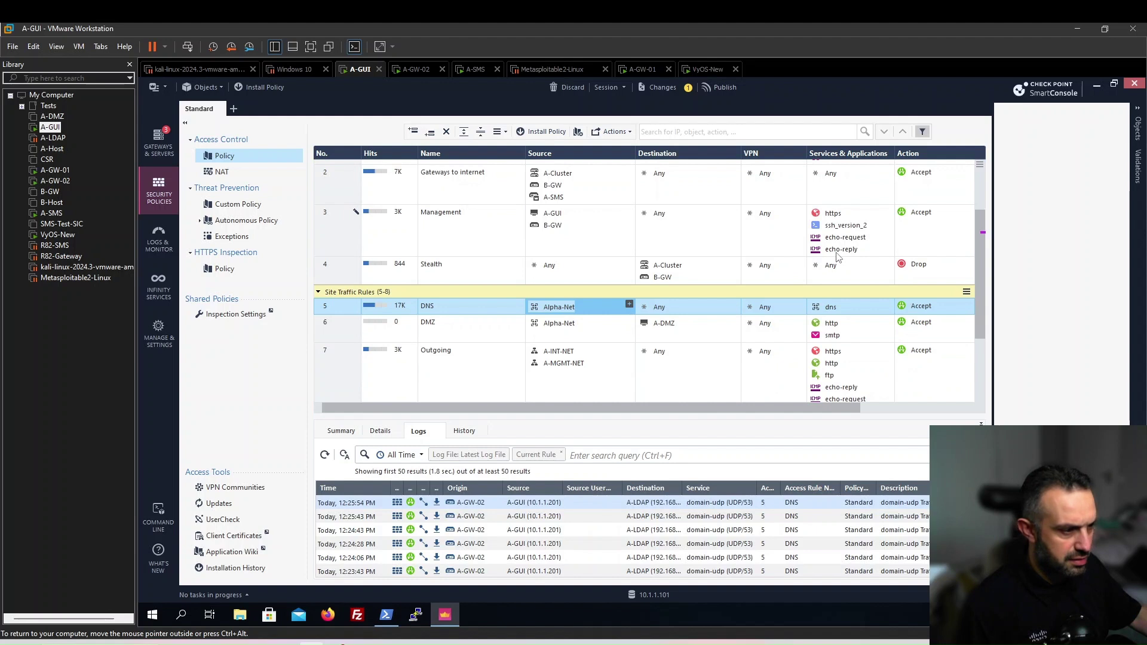
pyautogui.click(835, 248)
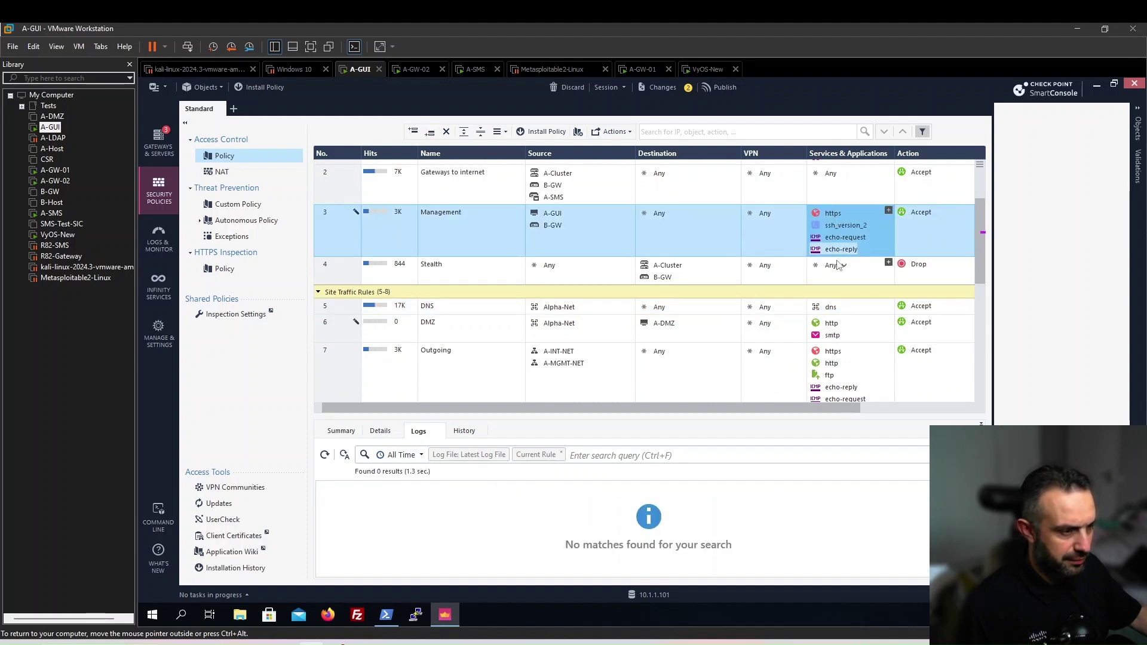
pyautogui.moveTo(841, 249); pyautogui.dragTo(836, 270)
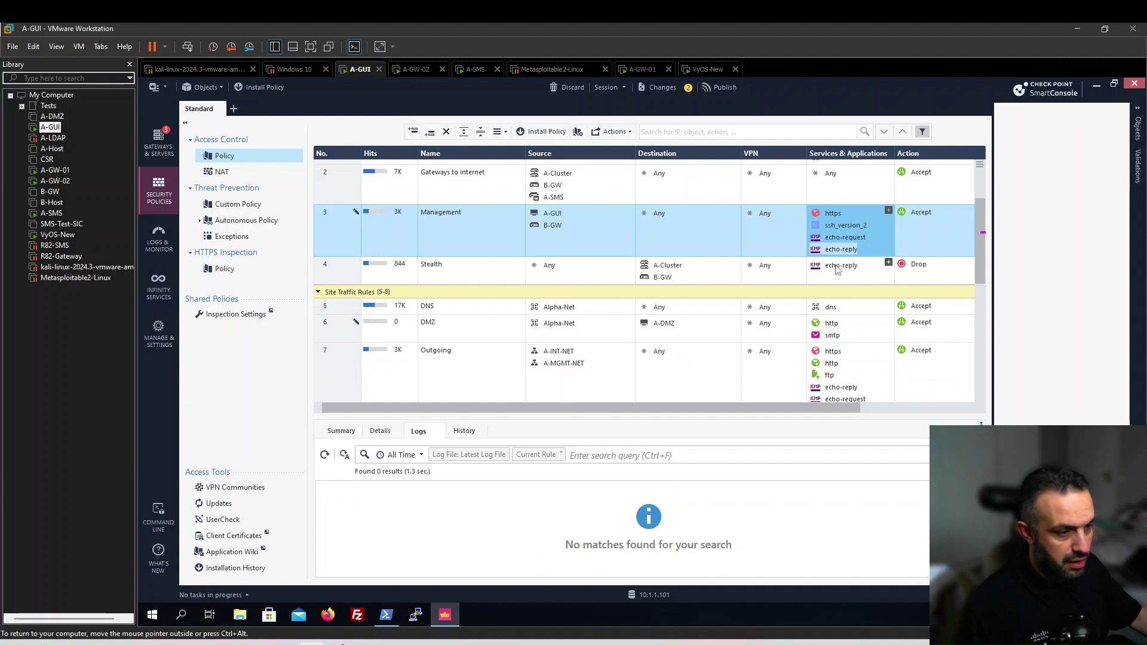
pyautogui.moveTo(837, 270)
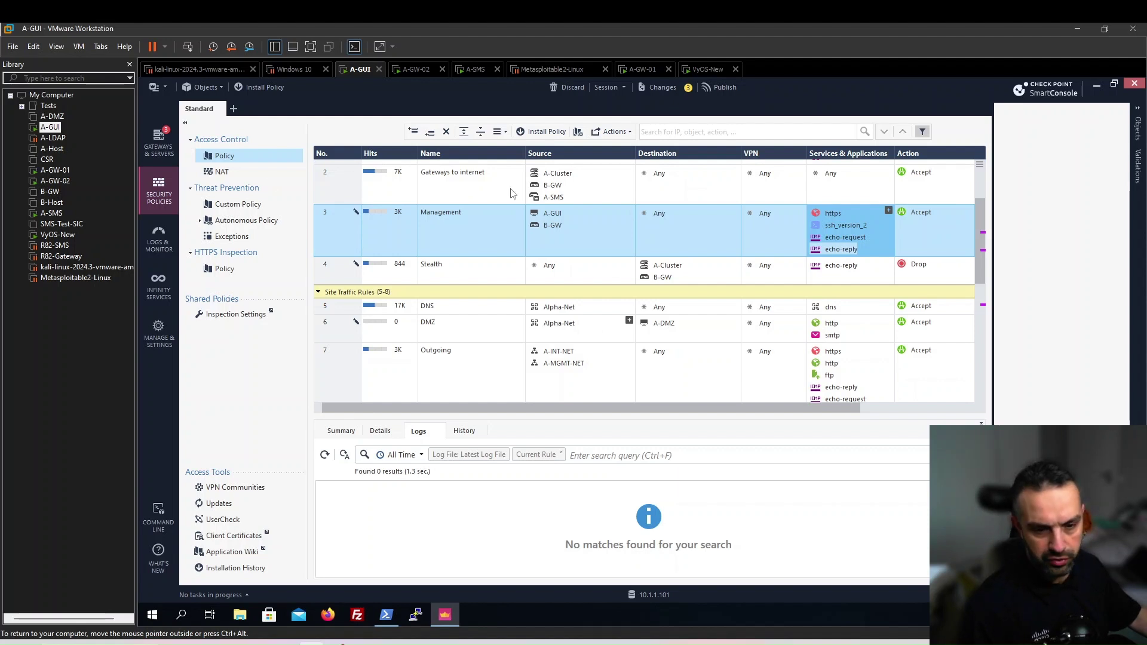
# Discard all 3 draft rule changes from the Security Policies rulebase
pyautogui.click(160, 332)
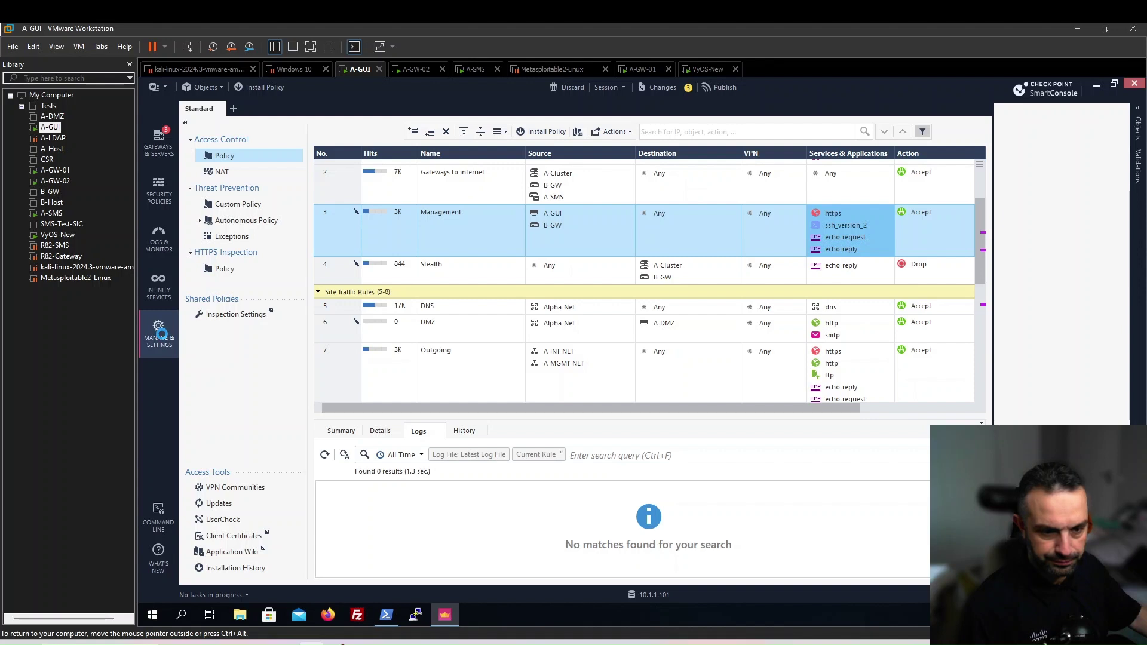
pyautogui.click(161, 187)
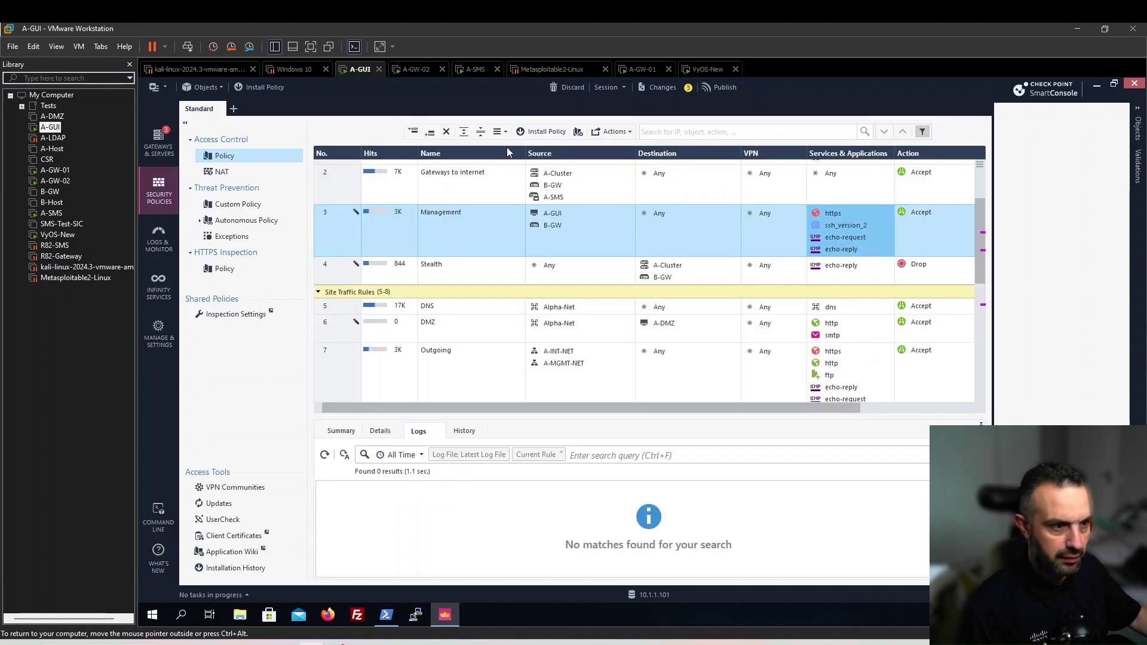
pyautogui.click(572, 87)
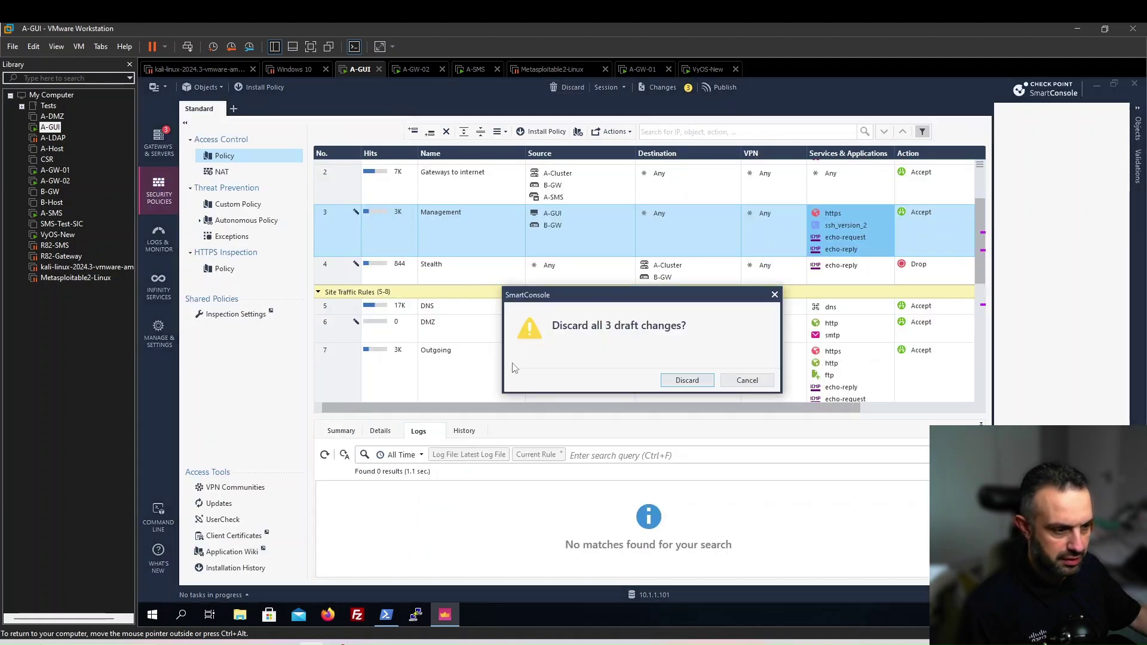
pyautogui.click(685, 381)
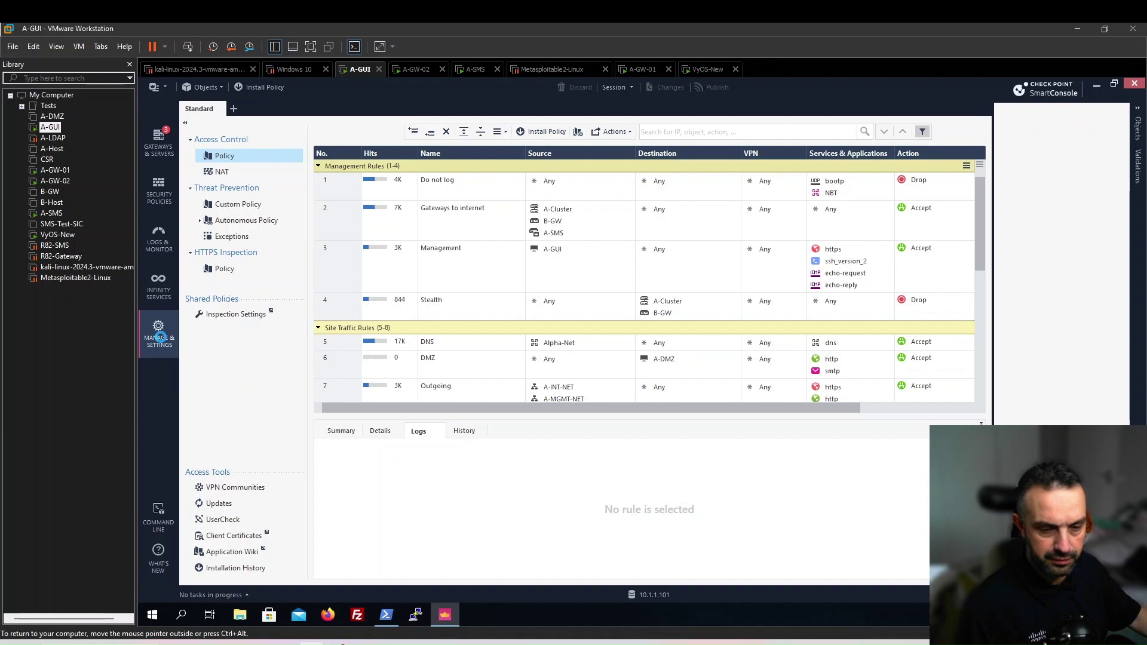
# Turn on 'Enable Session pane – Review all changes before you publish' in the Check Point Lab preferences
pyautogui.click(159, 337)
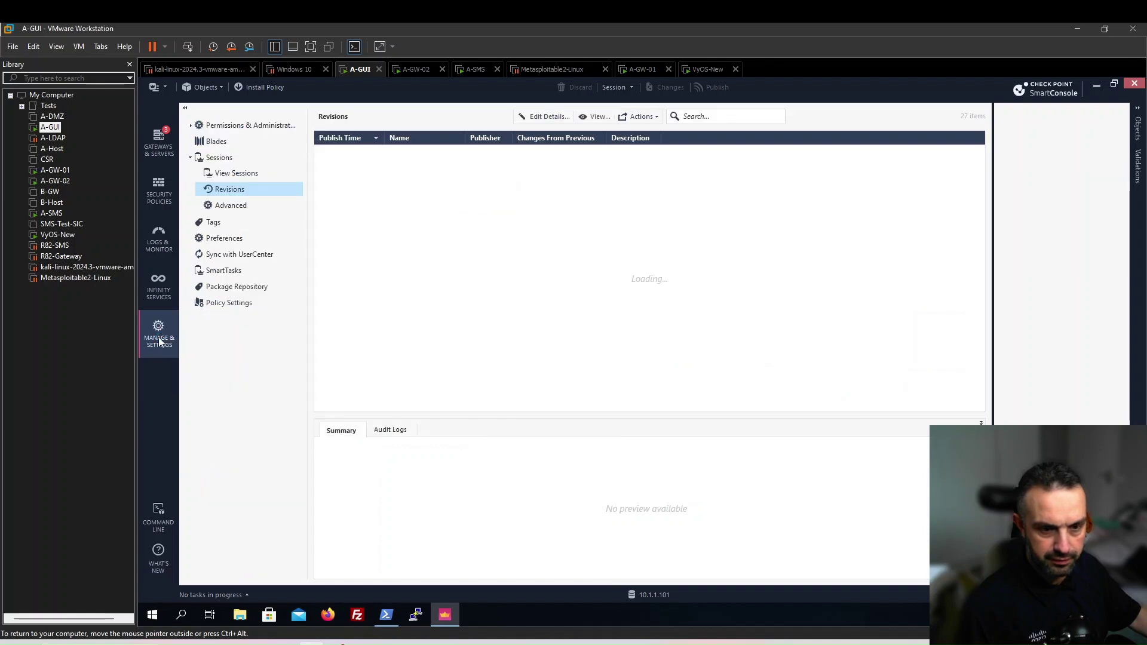
pyautogui.click(232, 241)
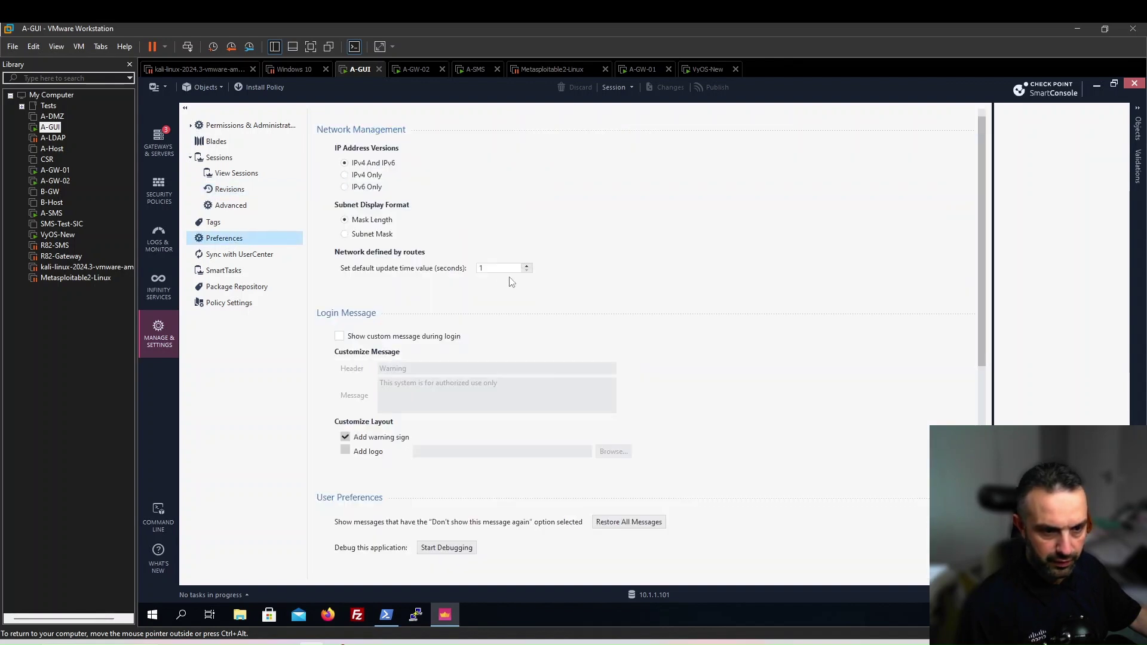
pyautogui.moveTo(983, 348); pyautogui.dragTo(983, 556)
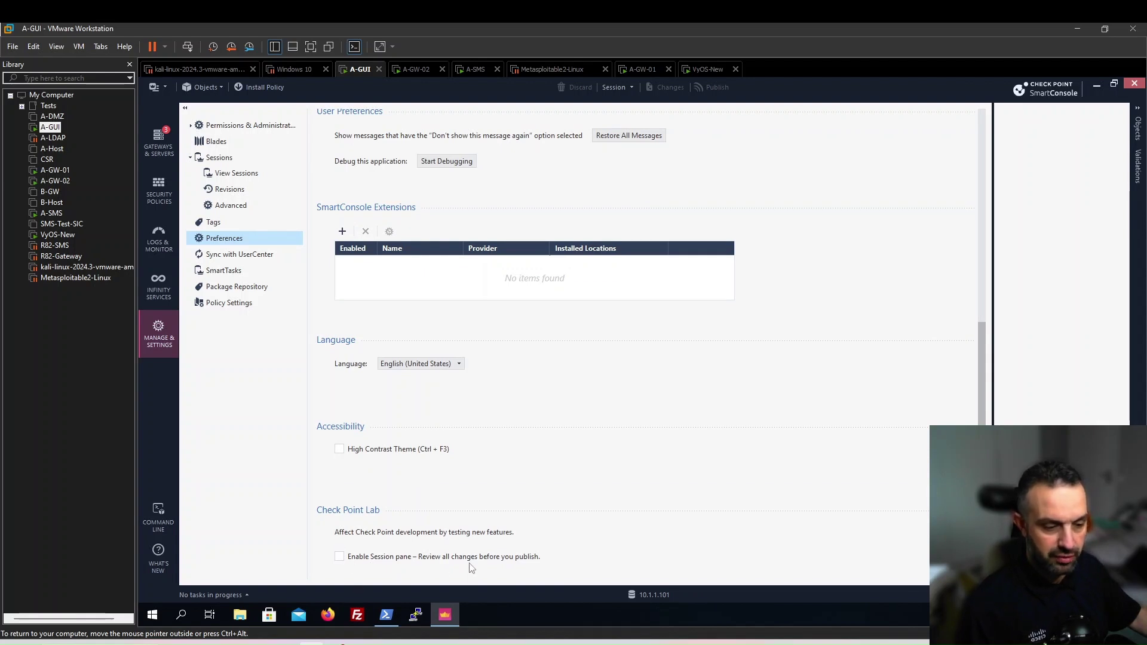
pyautogui.click(339, 558)
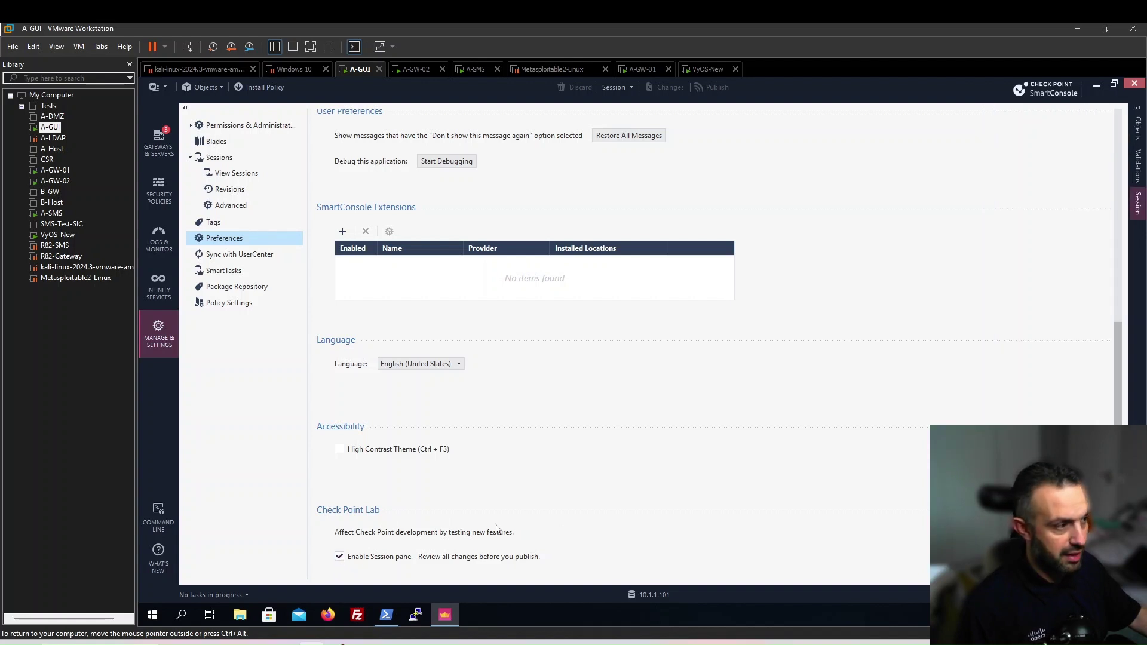
pyautogui.click(339, 557)
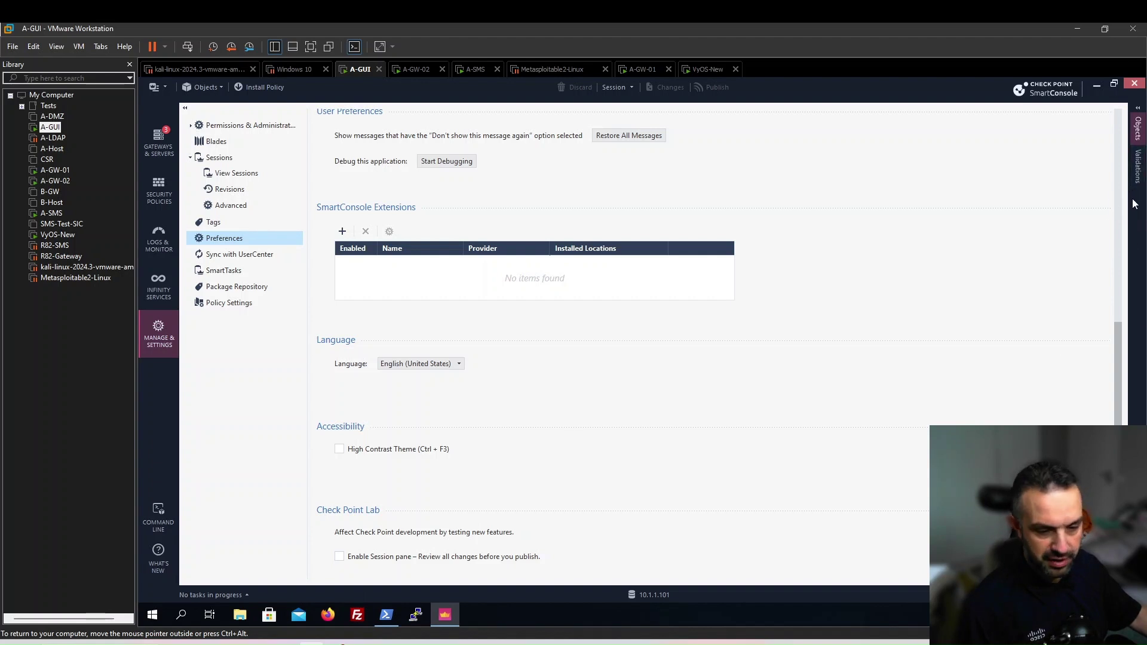
pyautogui.click(339, 557)
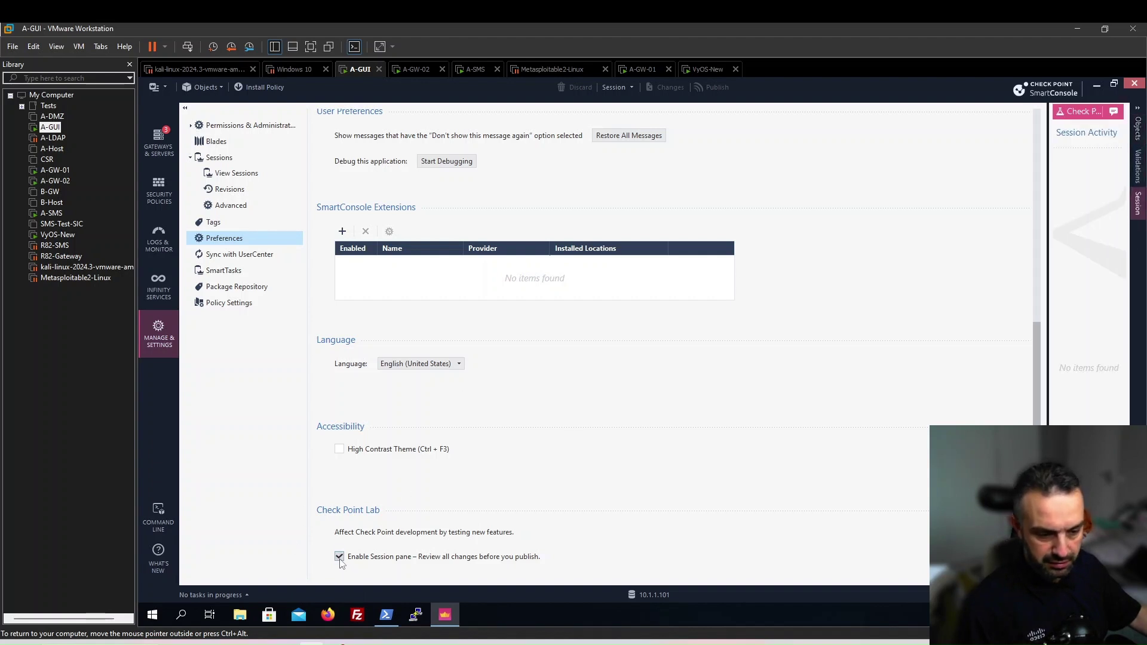
# Copy A-SMS from rule 2's source into rule 3 Management's source
pyautogui.click(167, 195)
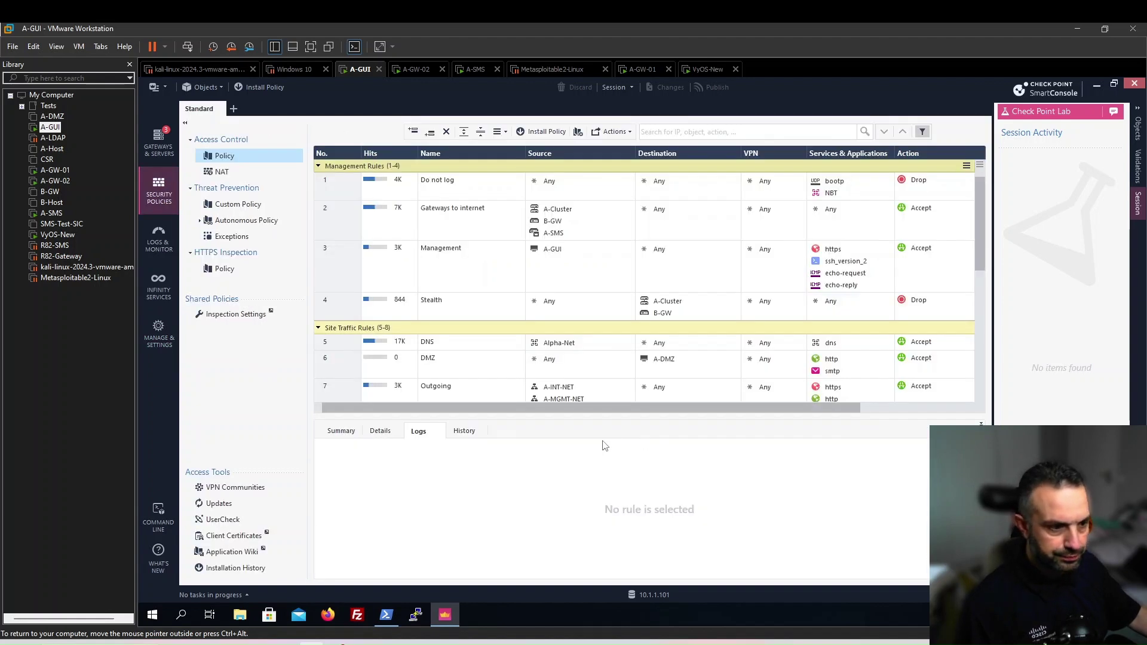
pyautogui.click(560, 237)
pyautogui.moveTo(560, 237); pyautogui.dragTo(577, 272)
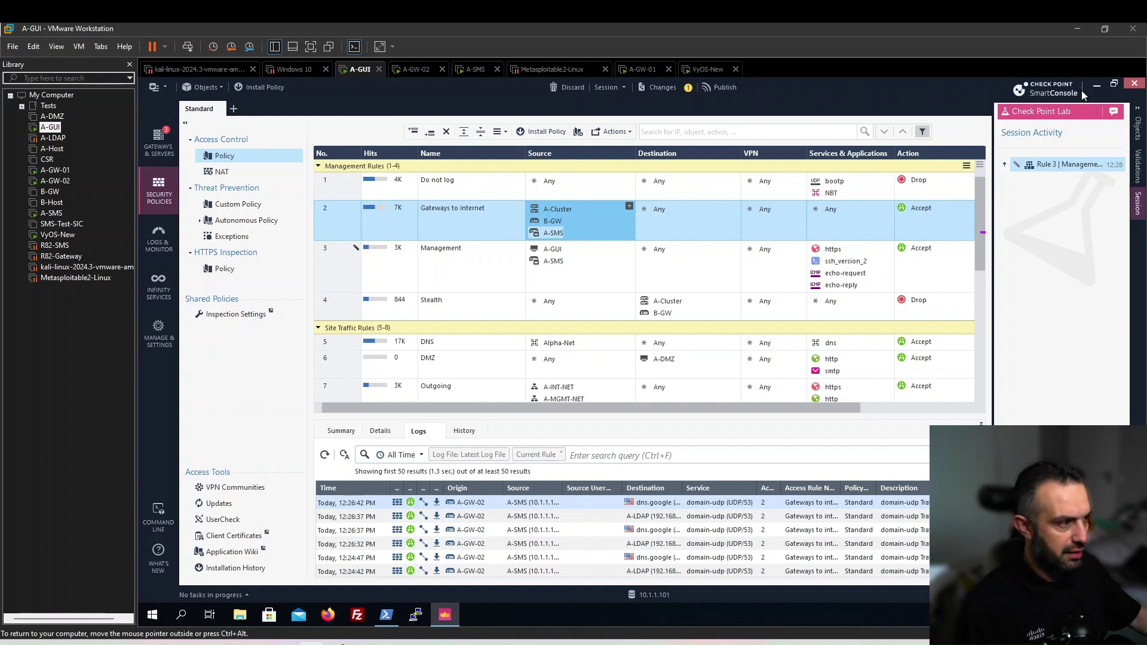
# Create host test-host with IPv4 1.1.1.0, entering 255.255.255.0 in the IPv6 field
pyautogui.click(1137, 126)
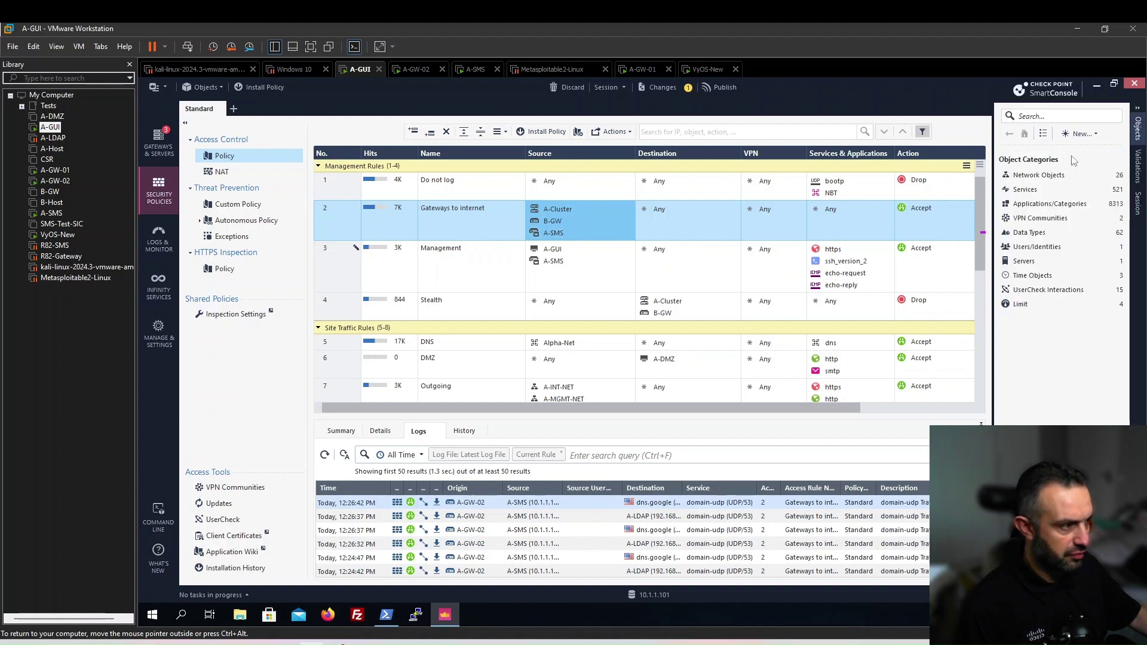
pyautogui.click(1079, 135)
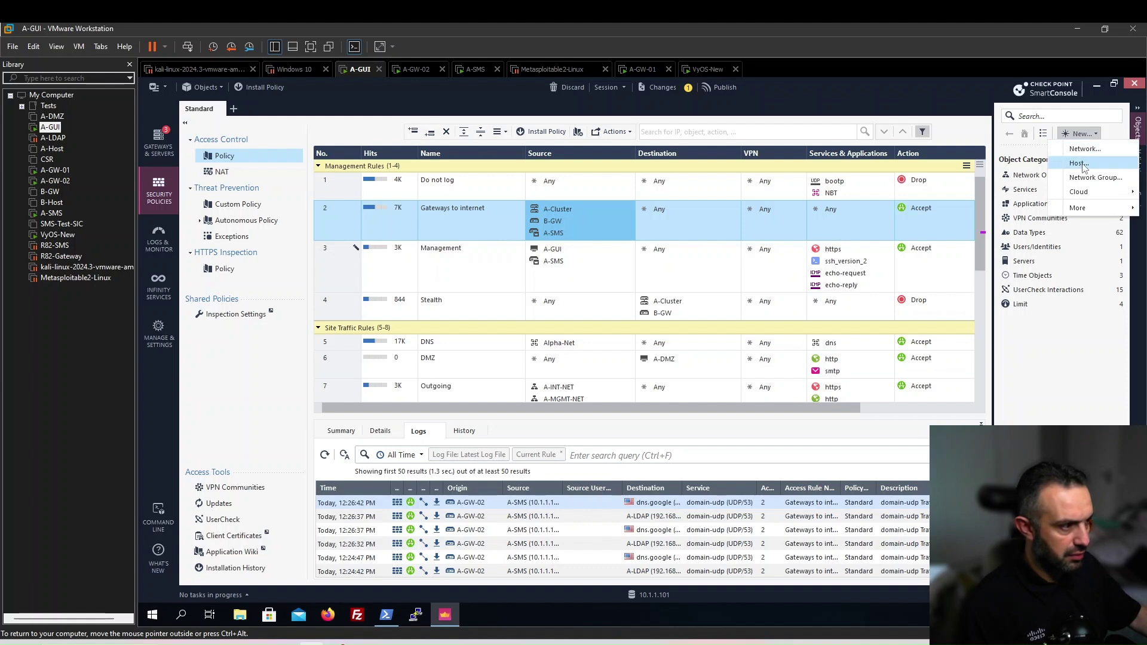
pyautogui.click(1079, 163)
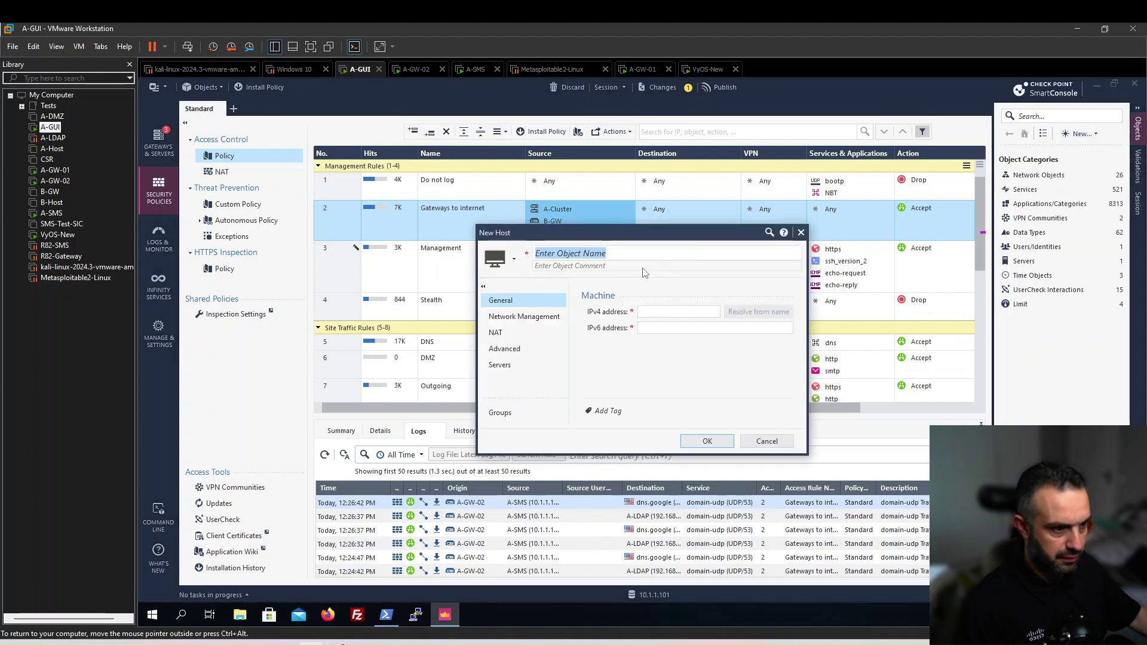
pyautogui.write('test')
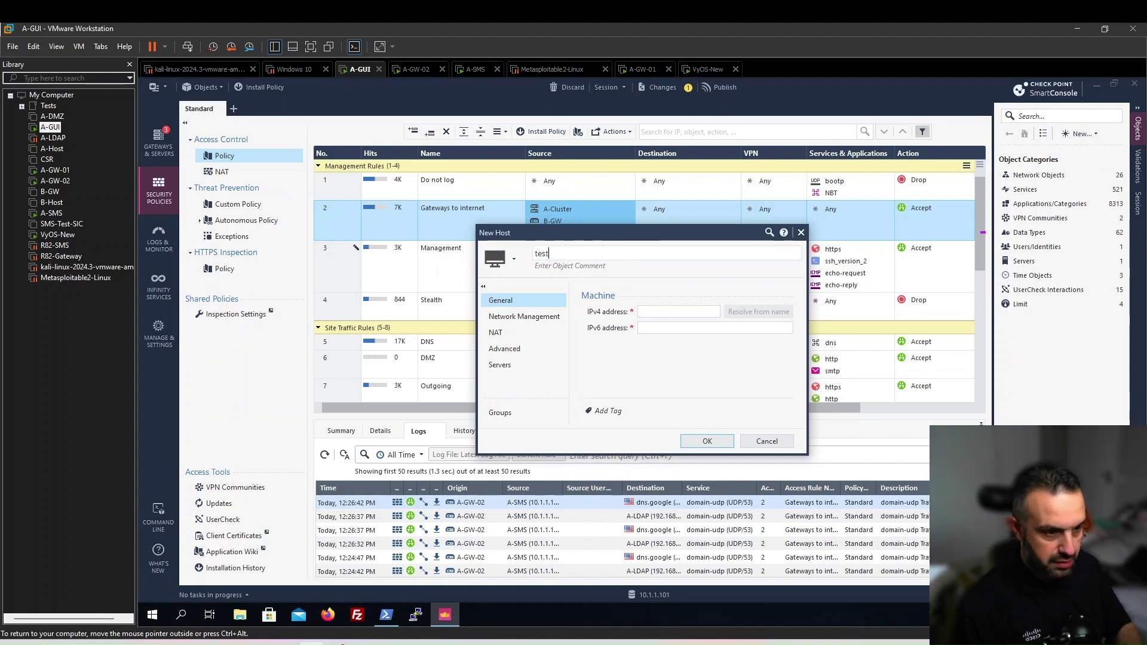
pyautogui.write('-host')
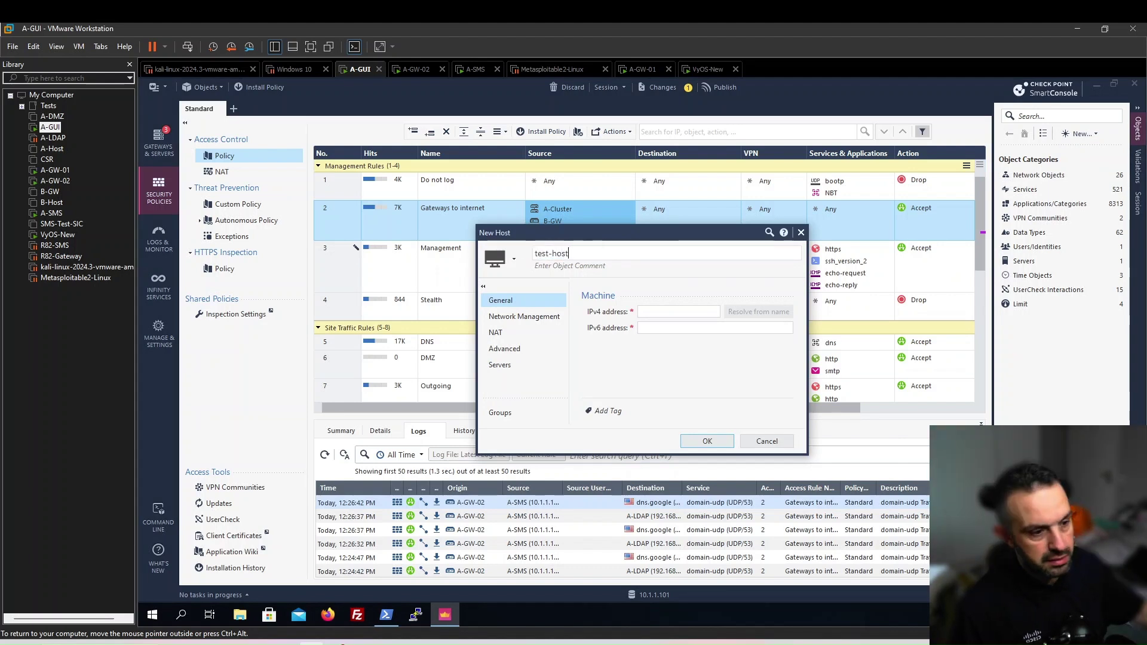
pyautogui.press('Tab')
pyautogui.write('1')
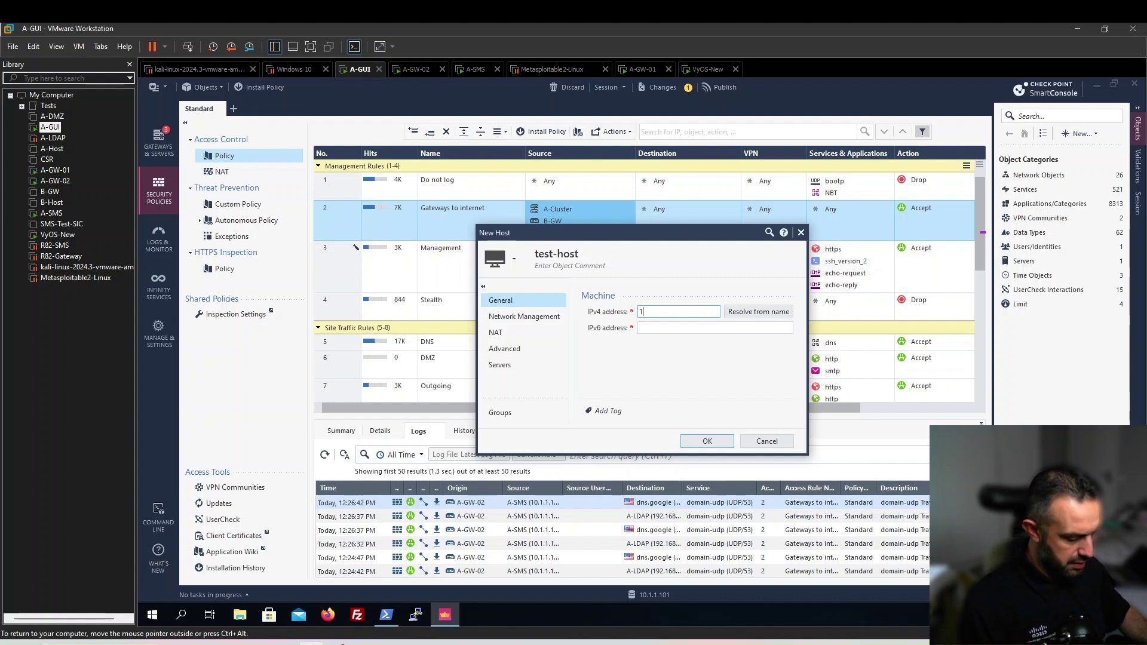
pyautogui.write('.1.1.0')
pyautogui.press('Tab')
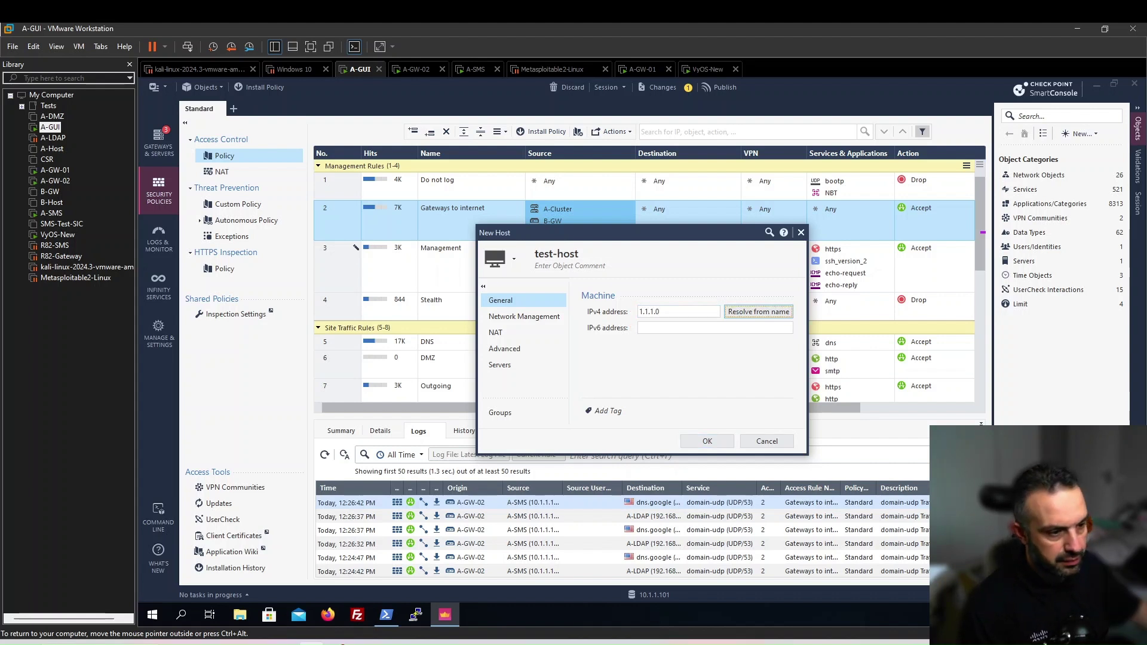
pyautogui.press('Tab')
pyautogui.write('255.255.255.0')
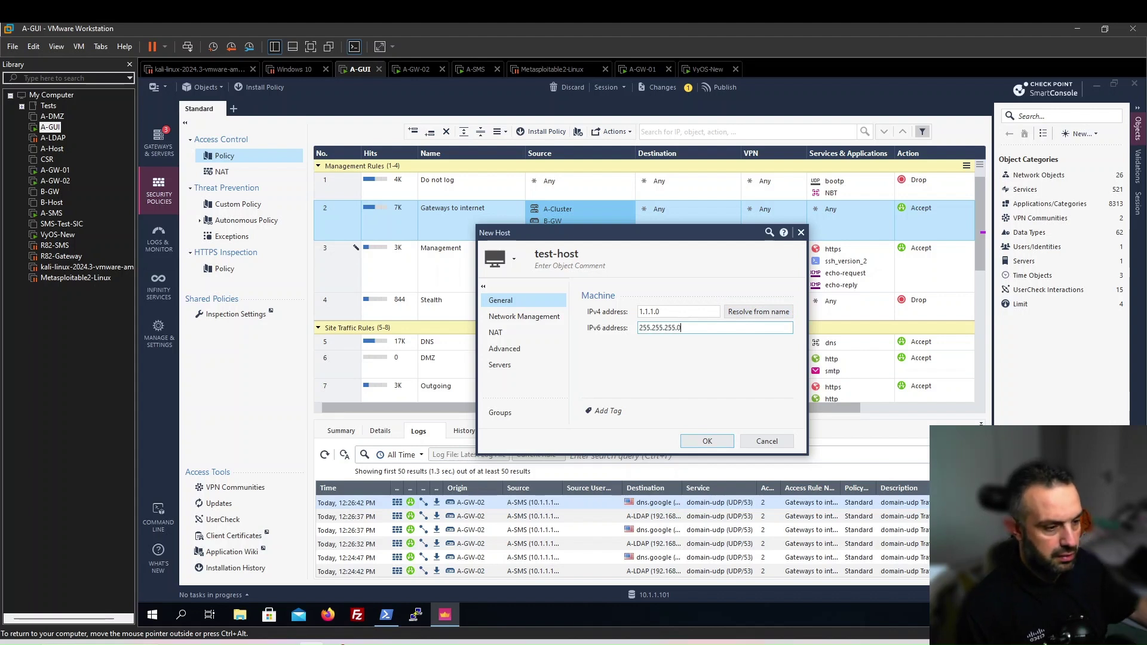
pyautogui.click(707, 441)
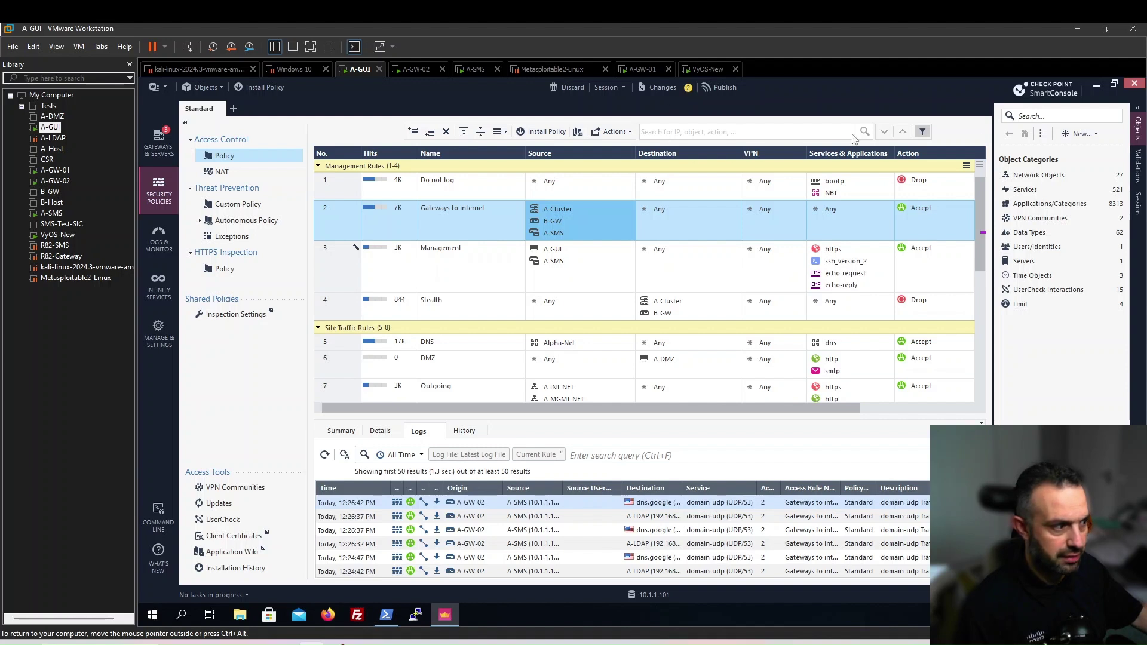
# Review the pending test-host object from the Session Activity pane
pyautogui.click(1138, 204)
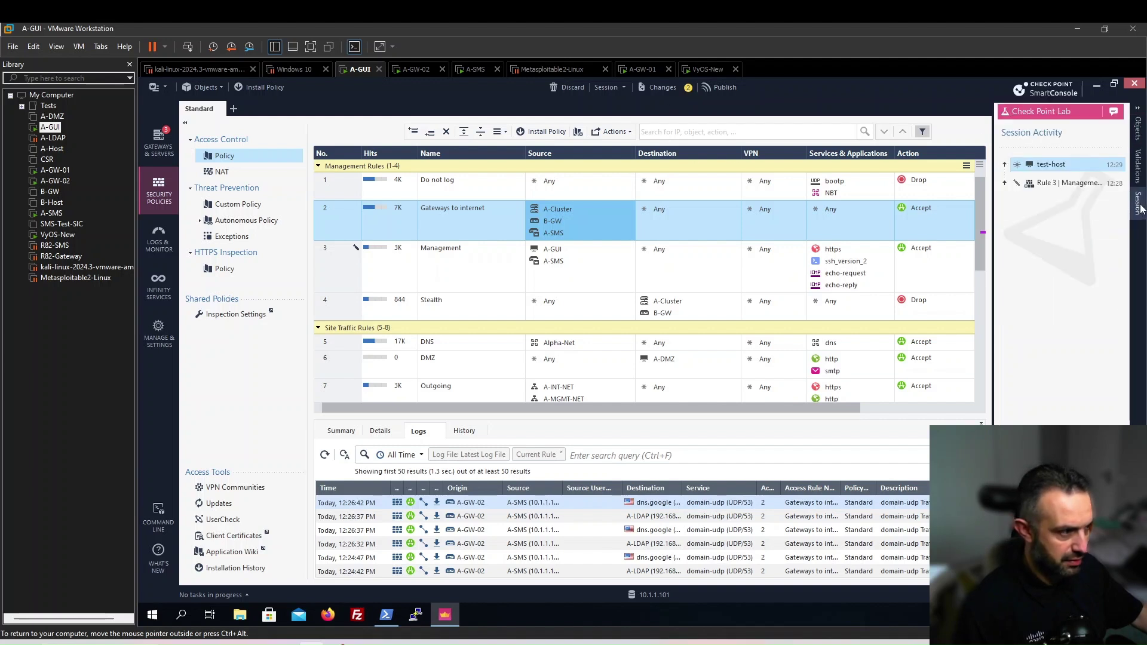
pyautogui.doubleClick(1058, 166)
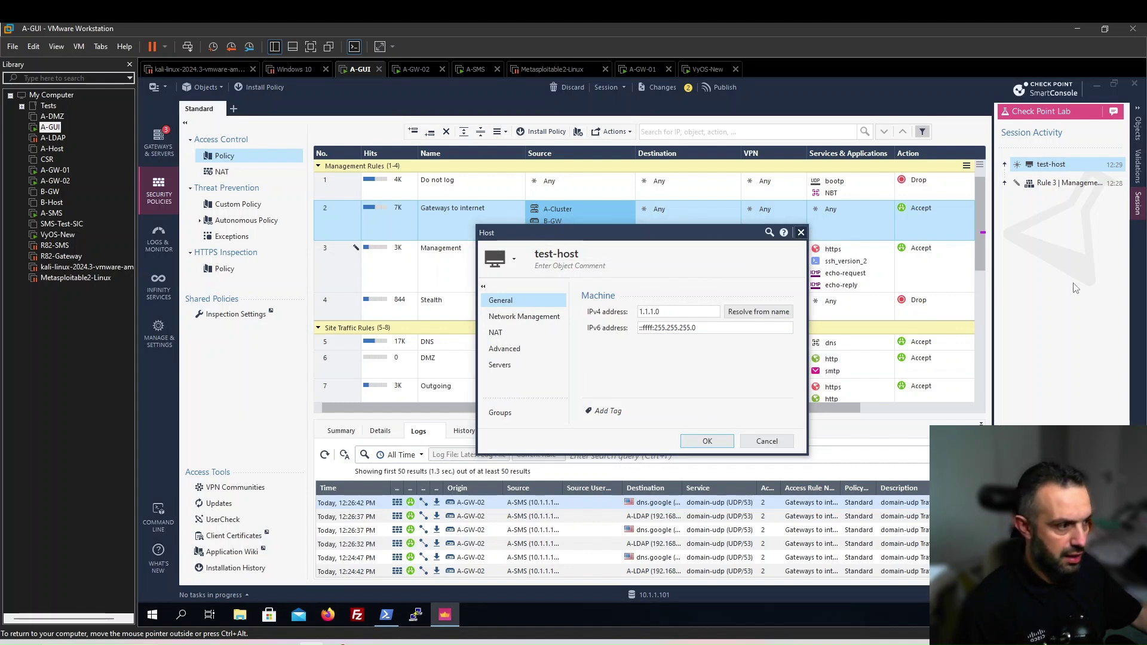
pyautogui.click(800, 233)
# Jump from the 'Rule 3 | Management' session entry to rule 3 and select its source
pyautogui.click(1049, 184)
pyautogui.doubleClick(1048, 184)
pyautogui.scroll(-1, 418, 249)
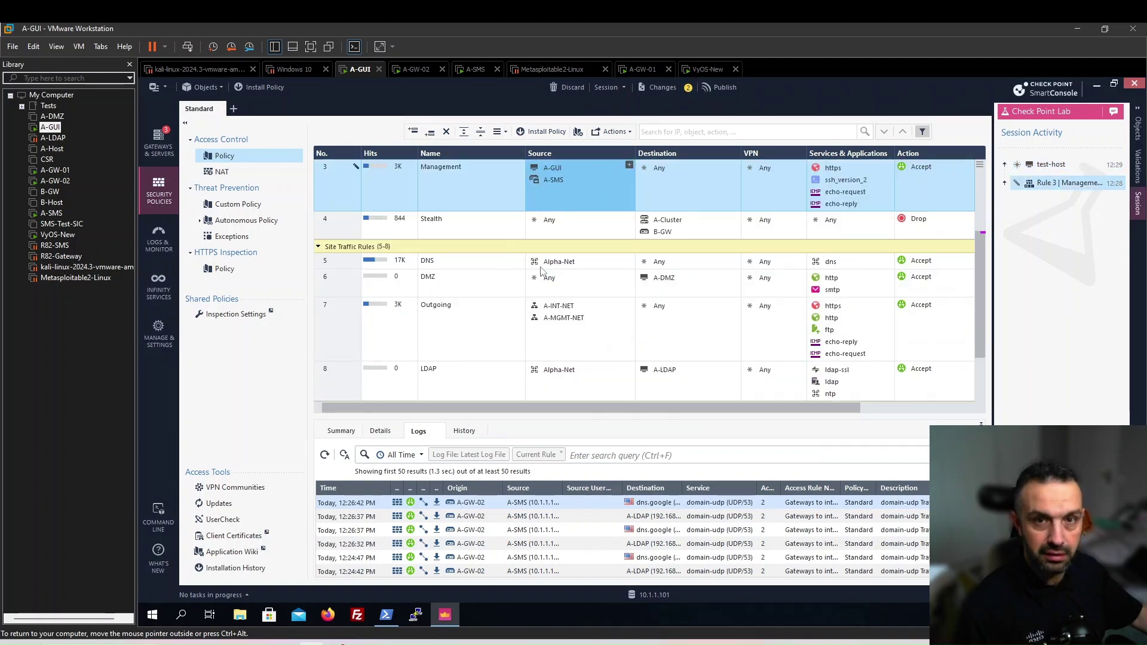
pyautogui.click(535, 181)
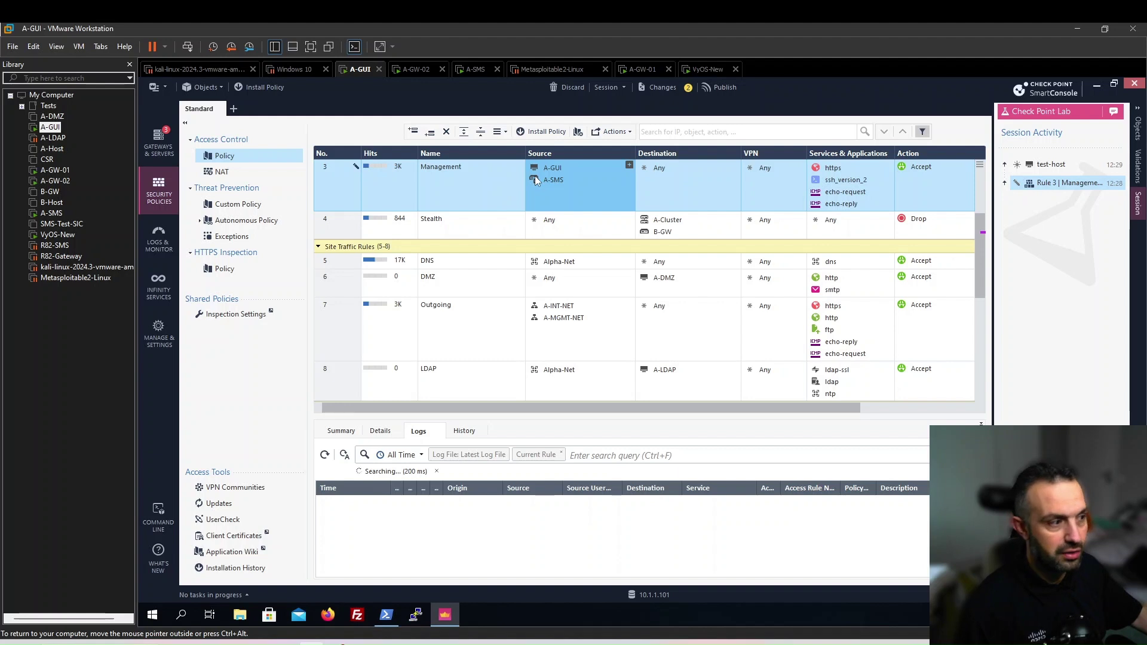
pyautogui.moveTo(535, 181)
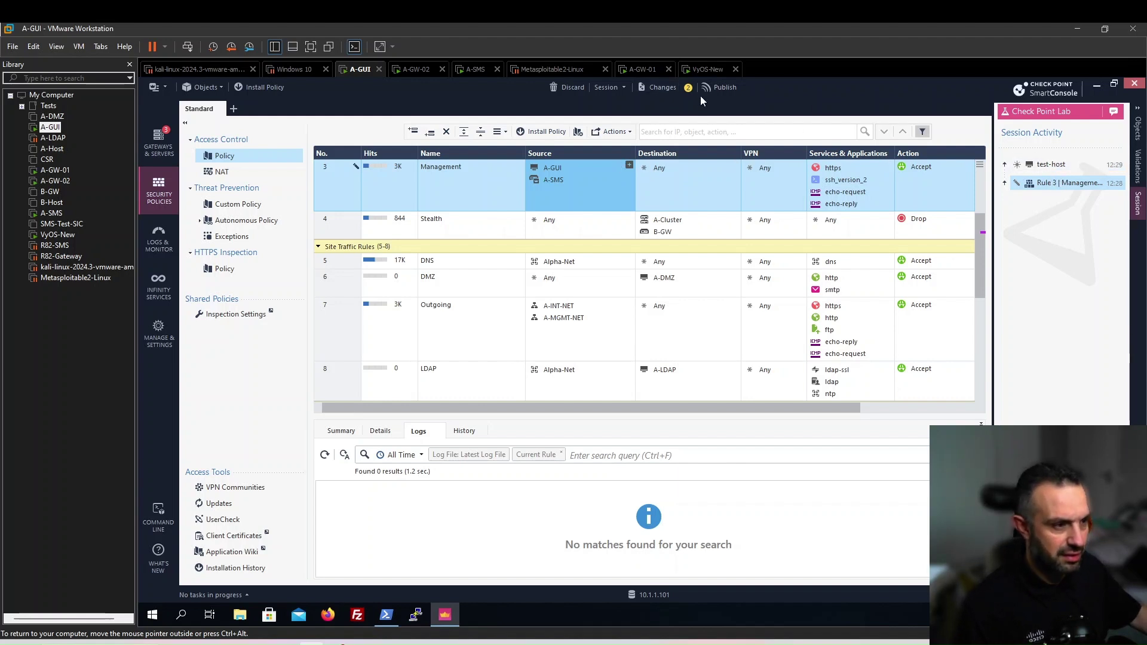
# Publish both draft changes under the suggested session name
pyautogui.click(722, 88)
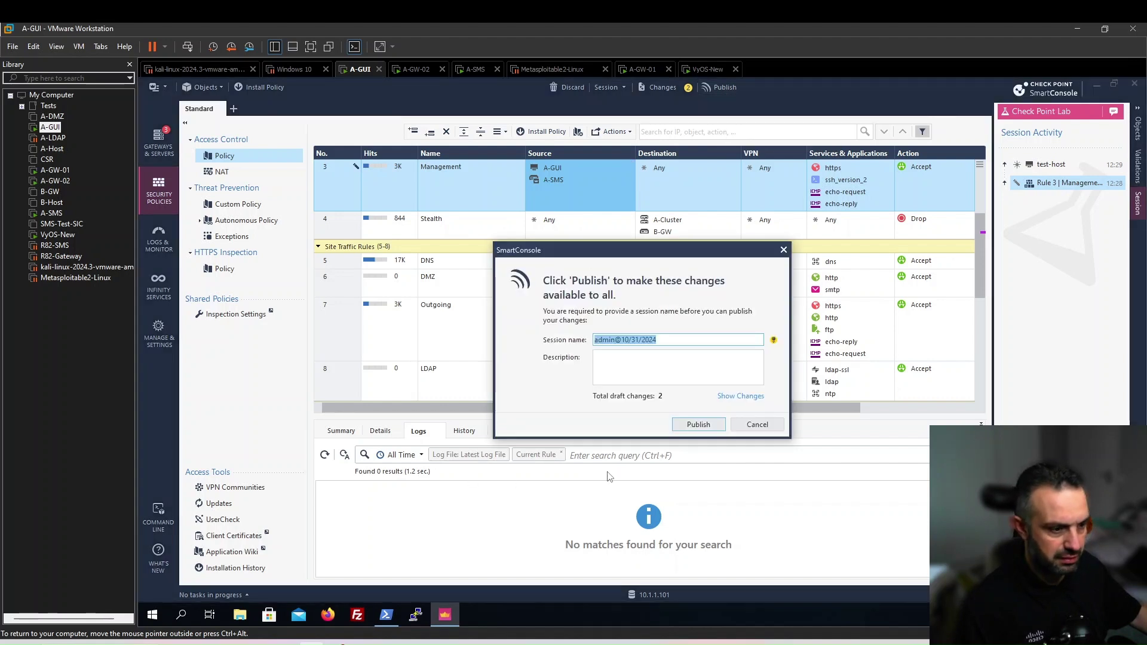
pyautogui.click(685, 426)
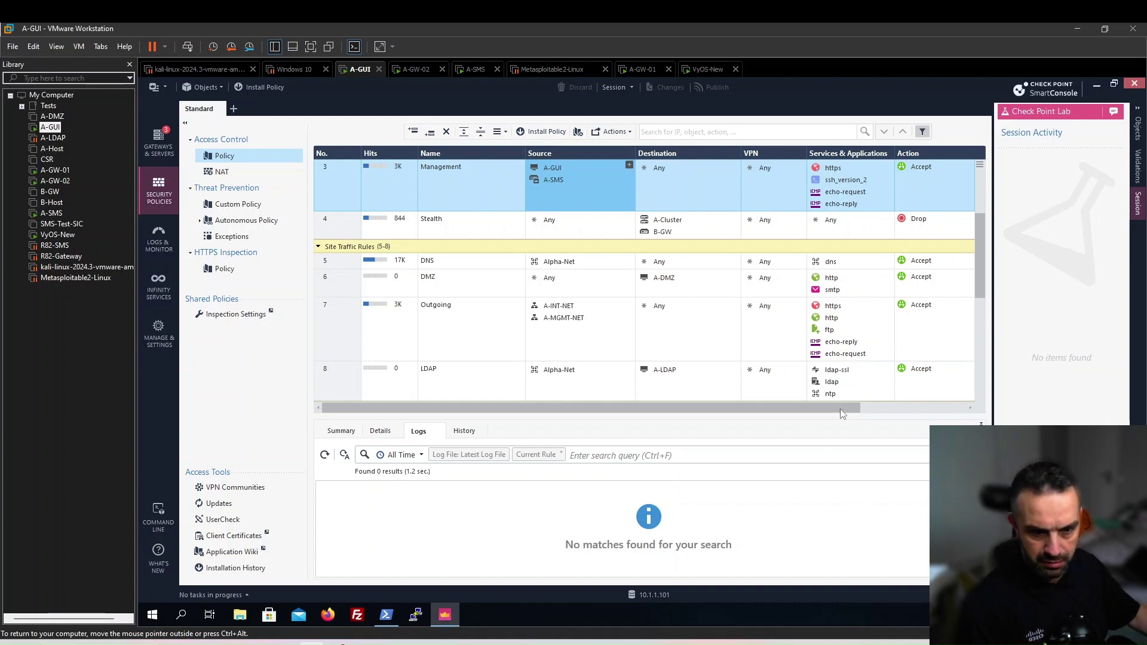
# Open Revisions under the Sessions group in Manage & Settings
pyautogui.click(159, 338)
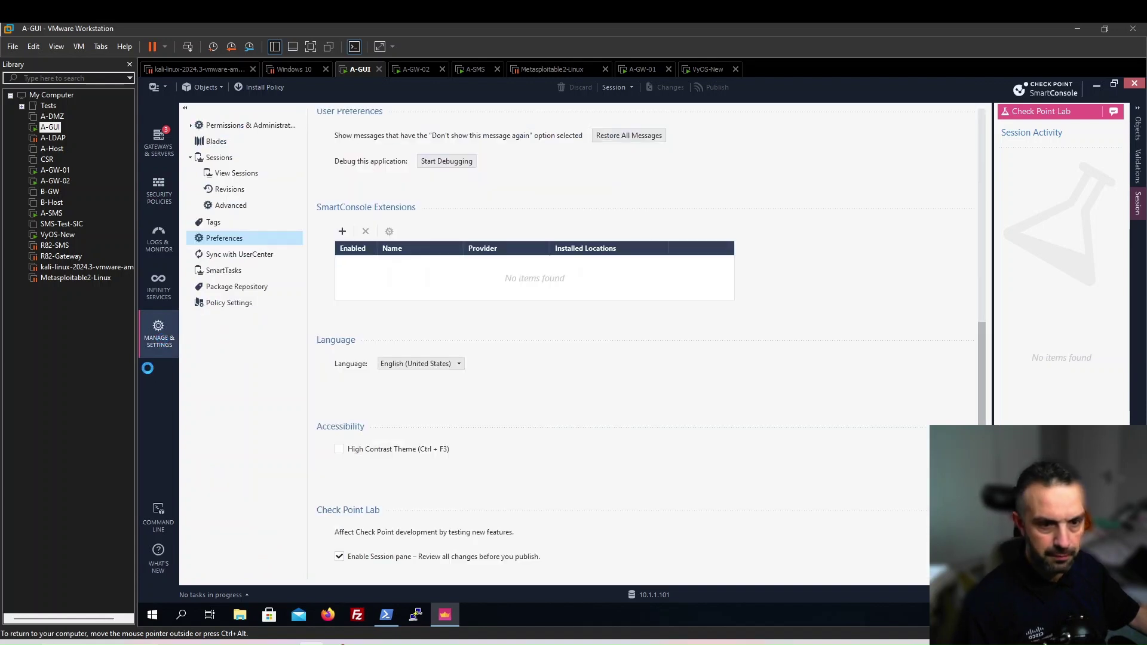
pyautogui.click(191, 159)
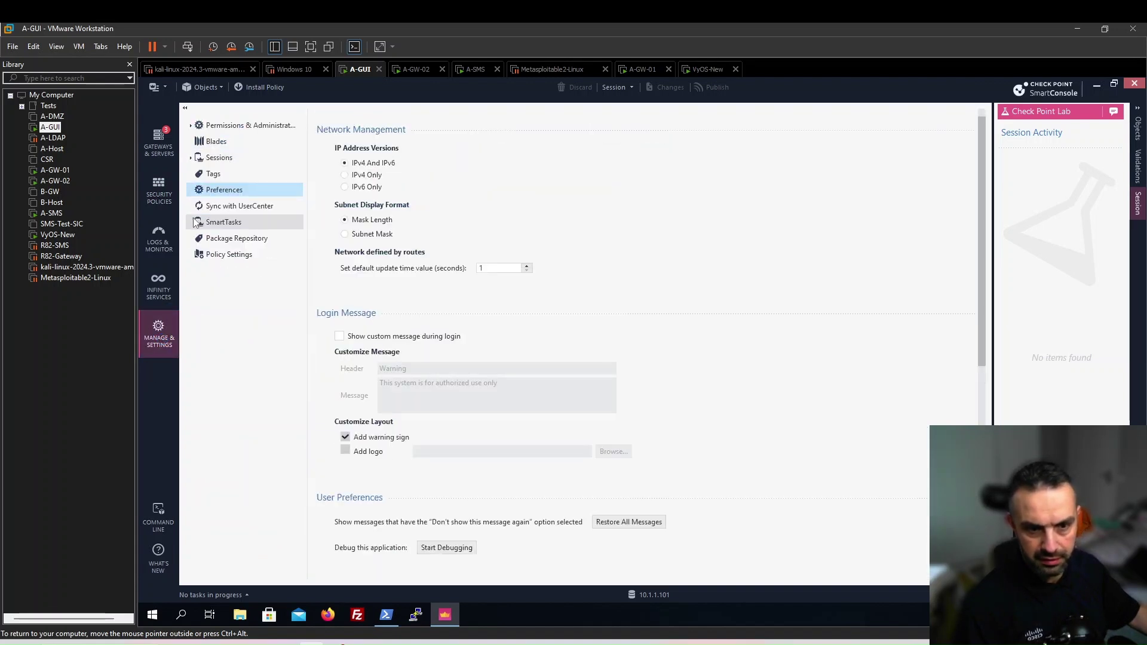
pyautogui.click(192, 160)
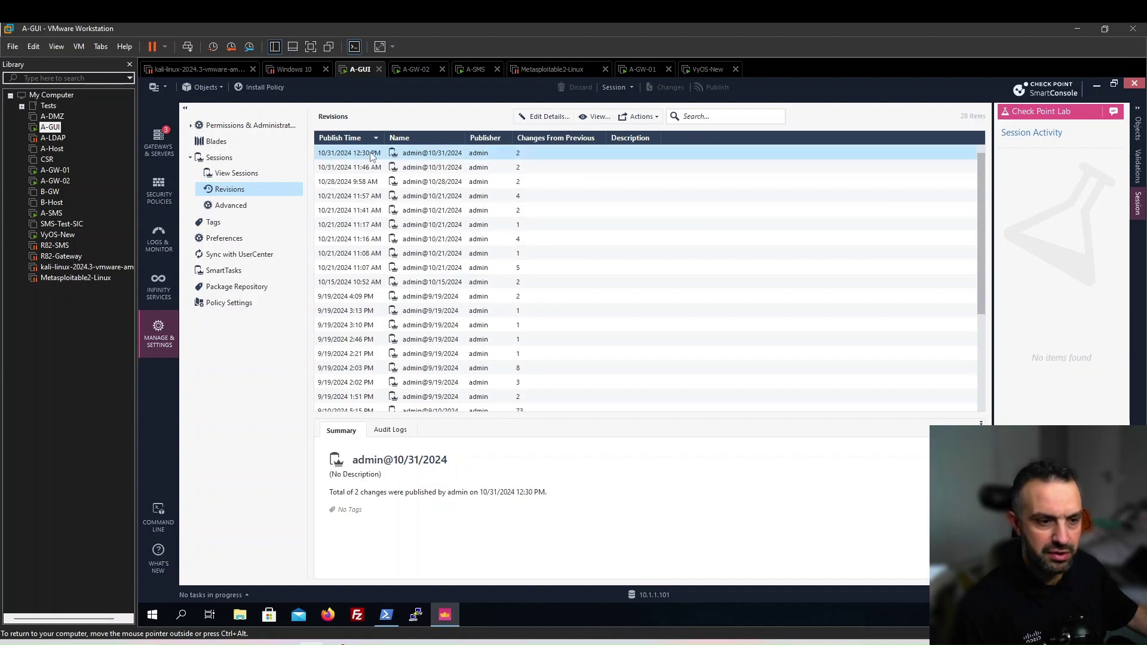
# Choose Revert to this revision for the 10/31/2024 11:46 AM revision
pyautogui.click(447, 168)
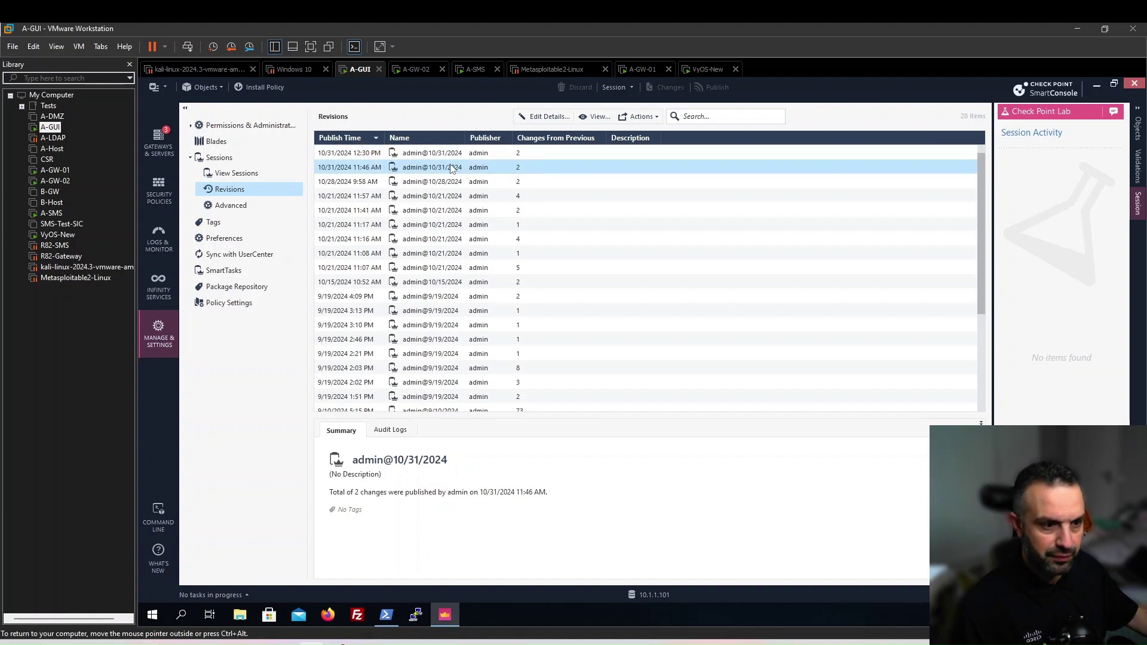
pyautogui.rightClick(451, 168)
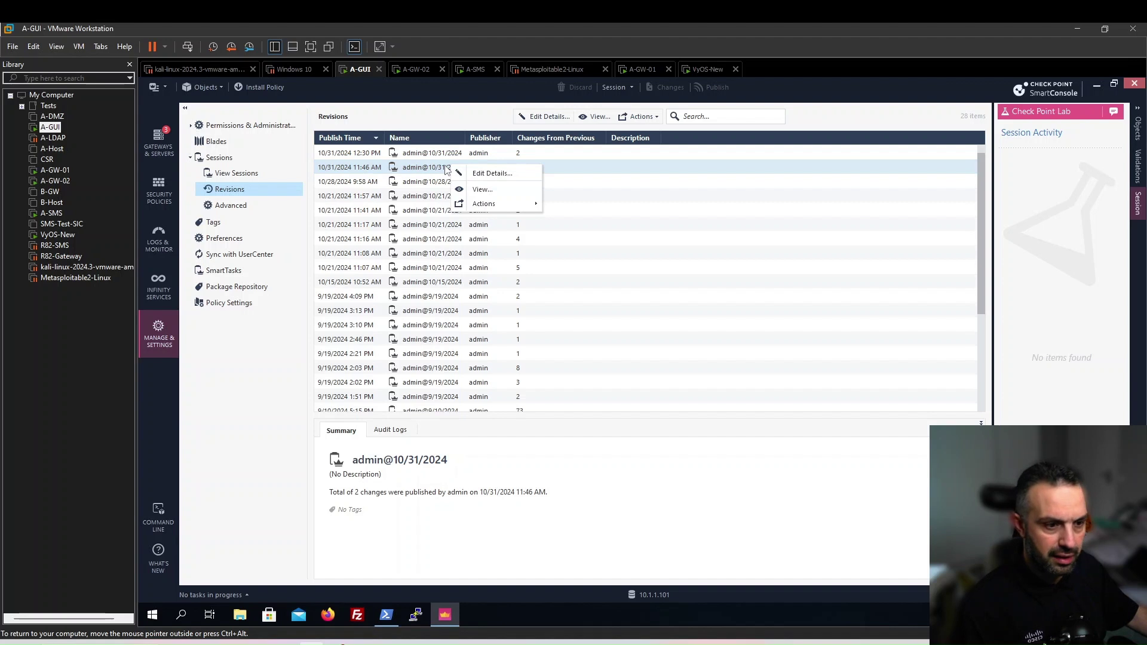
pyautogui.moveTo(488, 206)
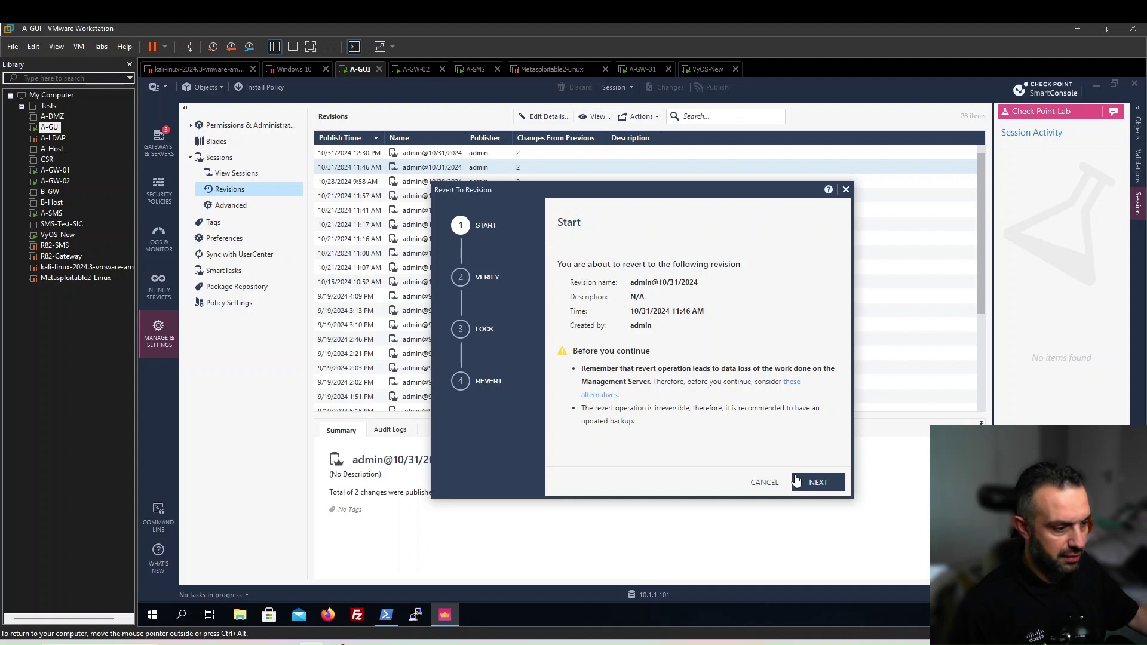
# Run the revert wizard through verification and confirm the revert to the 11:46 AM revision
pyautogui.click(821, 482)
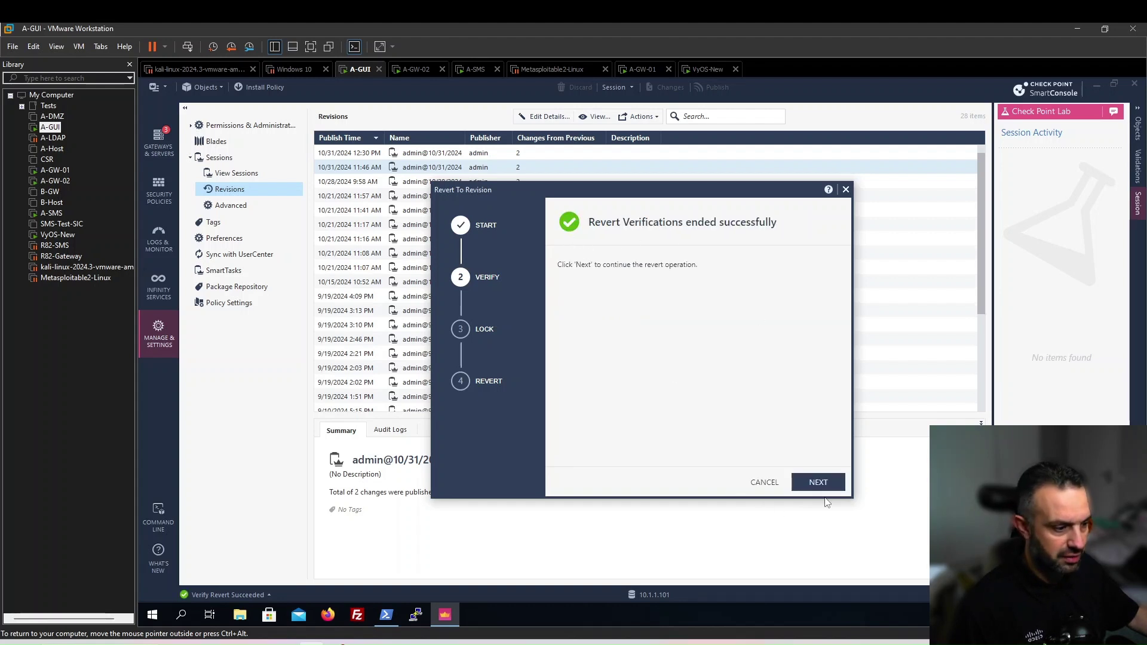
pyautogui.click(824, 484)
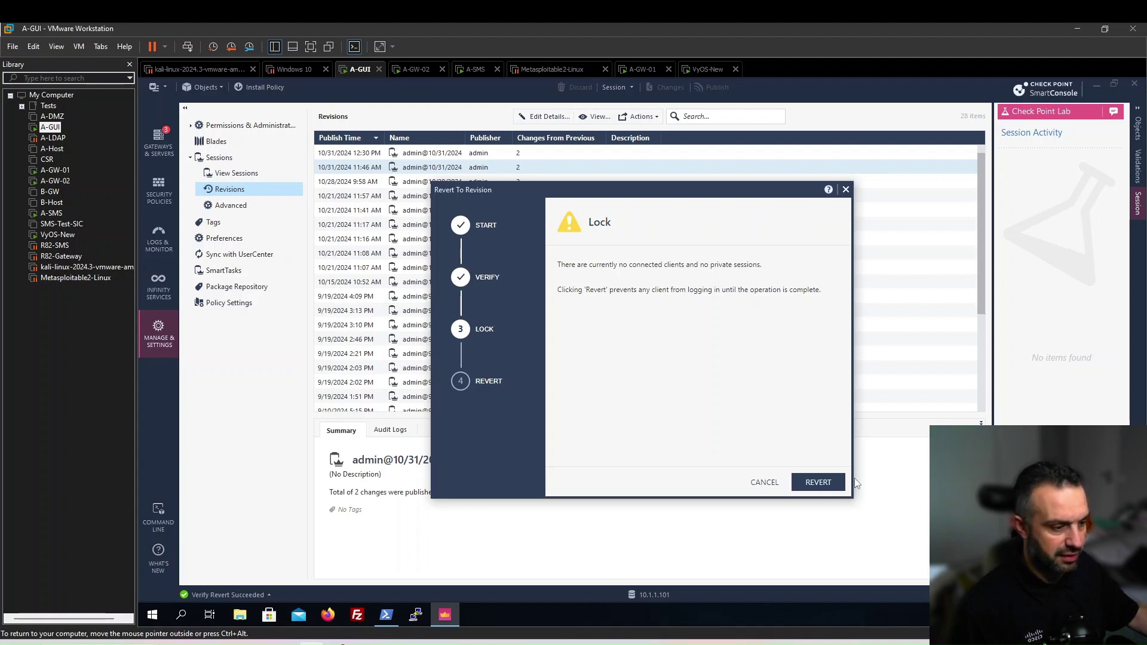
pyautogui.click(818, 485)
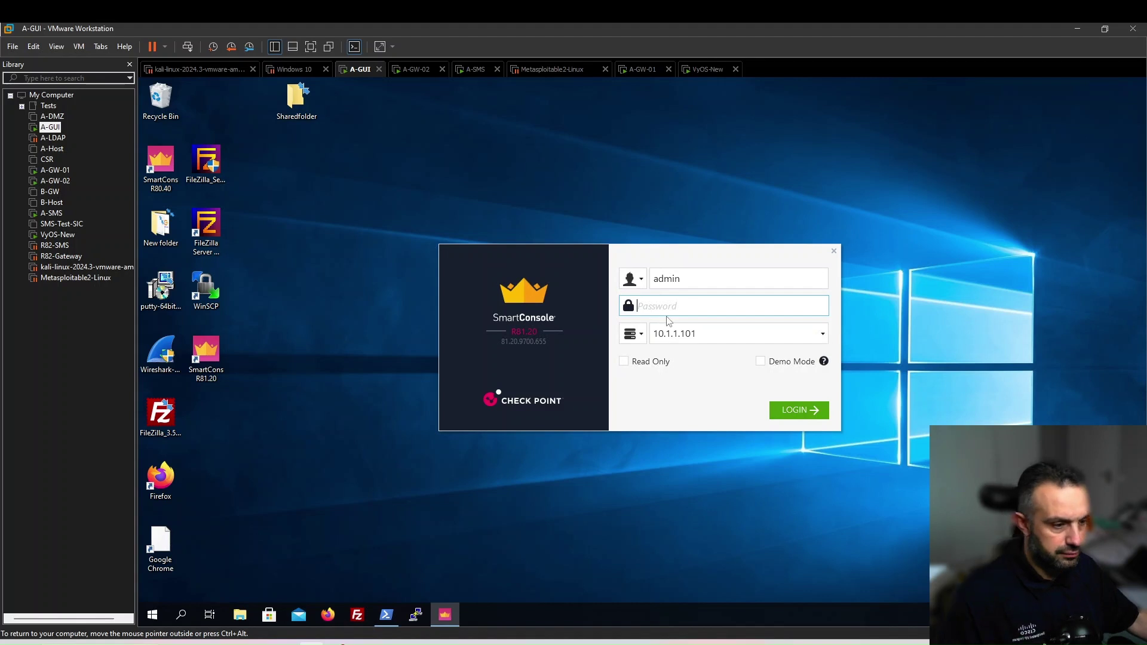
# Sign back in with the admin password and dismiss the revert-completed notice, leaving 11:46 AM revision latest
pyautogui.write('vpn12345')
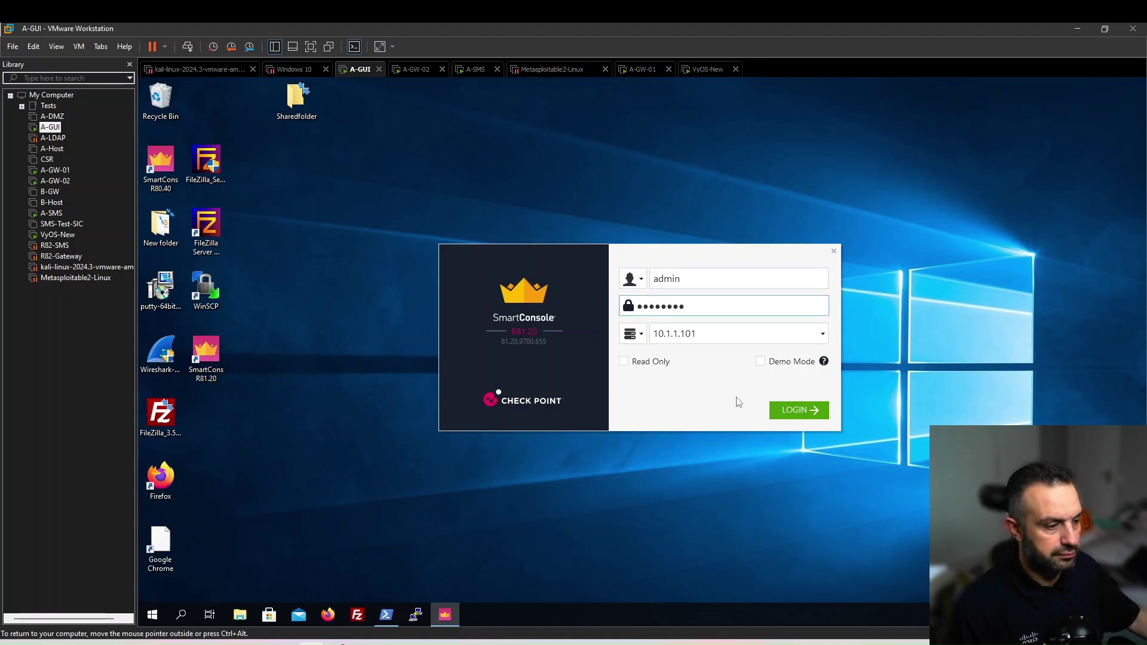
pyautogui.click(786, 409)
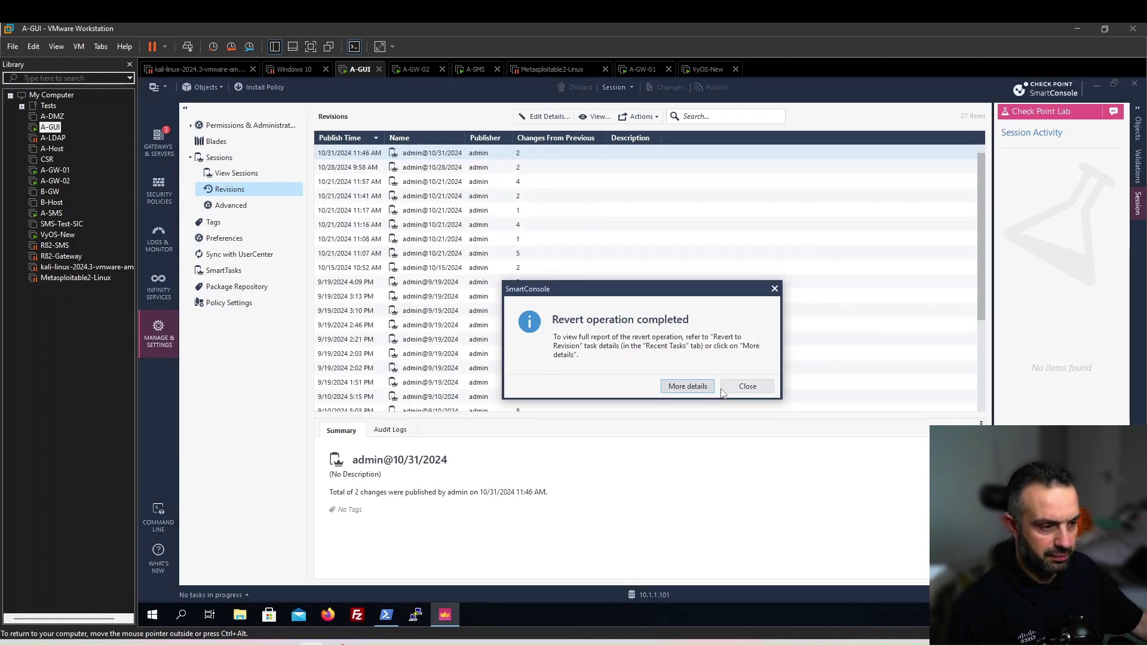
pyautogui.click(746, 386)
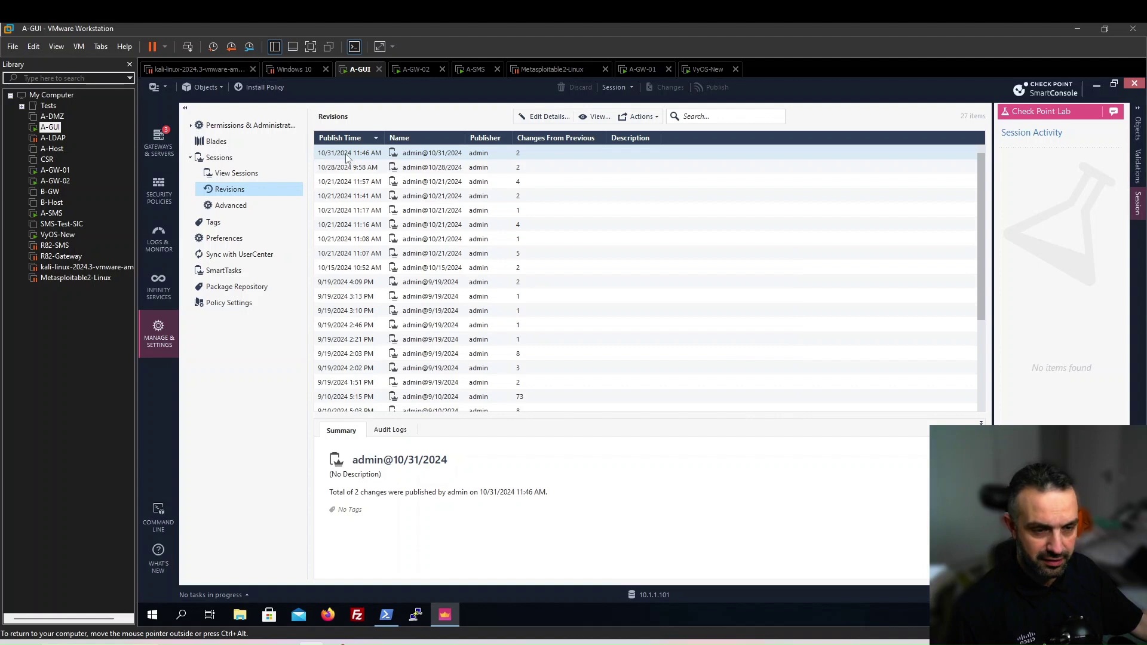